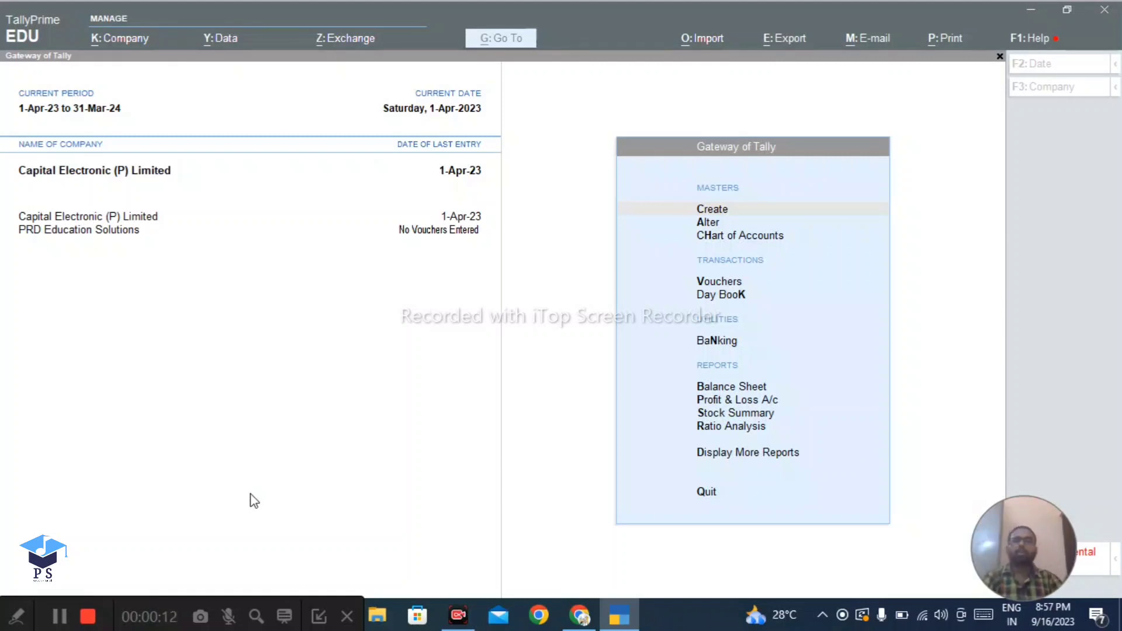
Step: View the Day Book entries for 1-Apr-23 and return to the Gateway of Tally
click(329, 413)
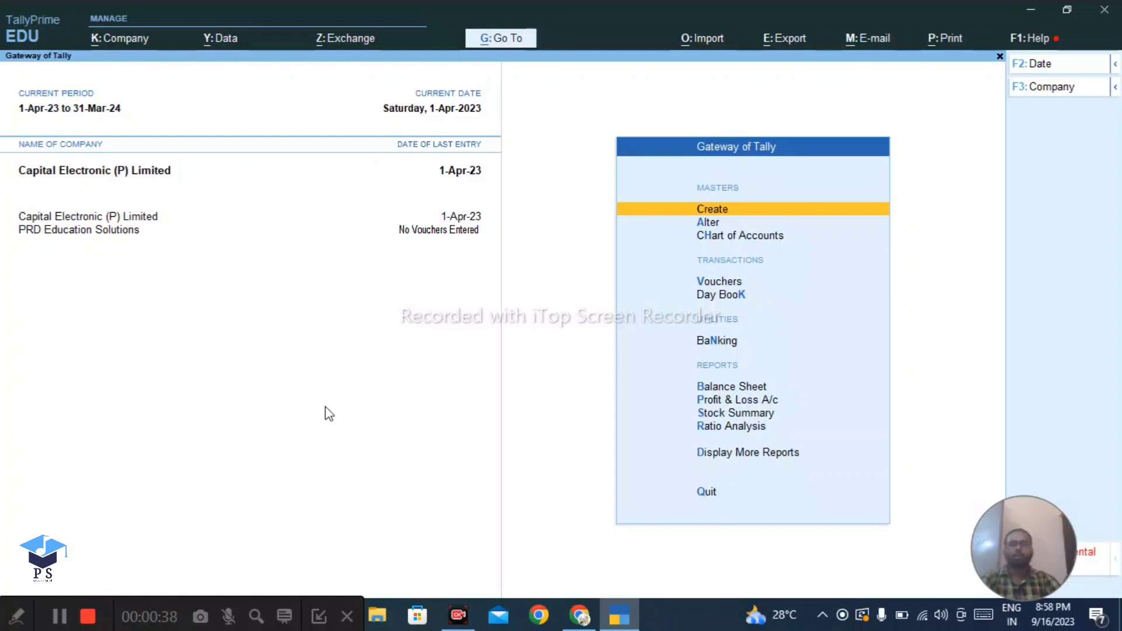
key(Down)
key(Down)
key(Down)
key(Down)
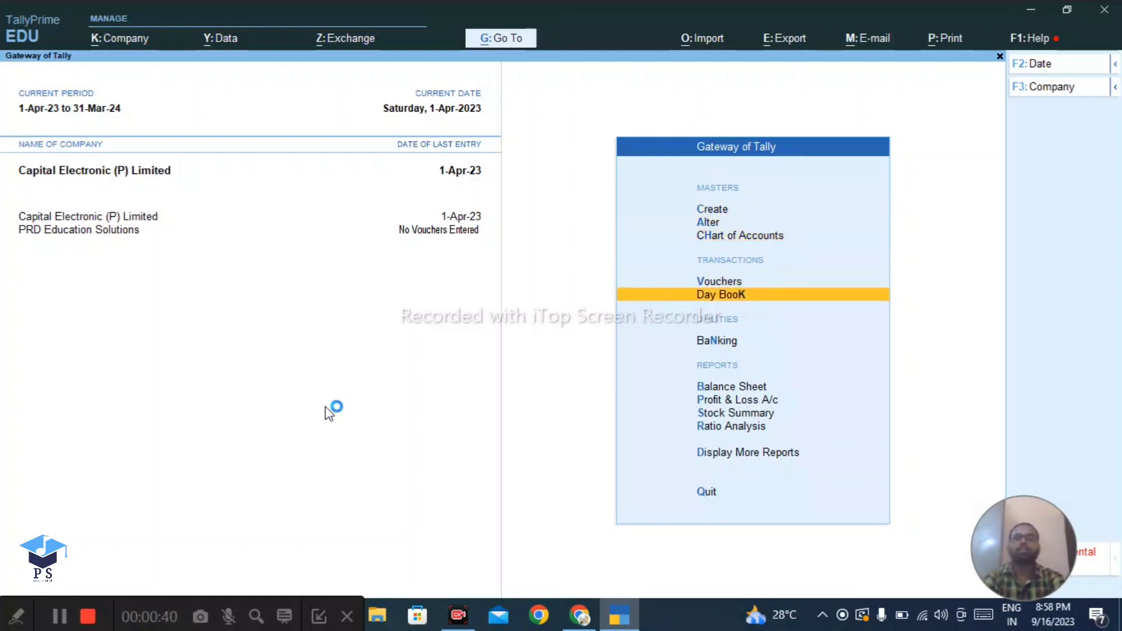
key(Return)
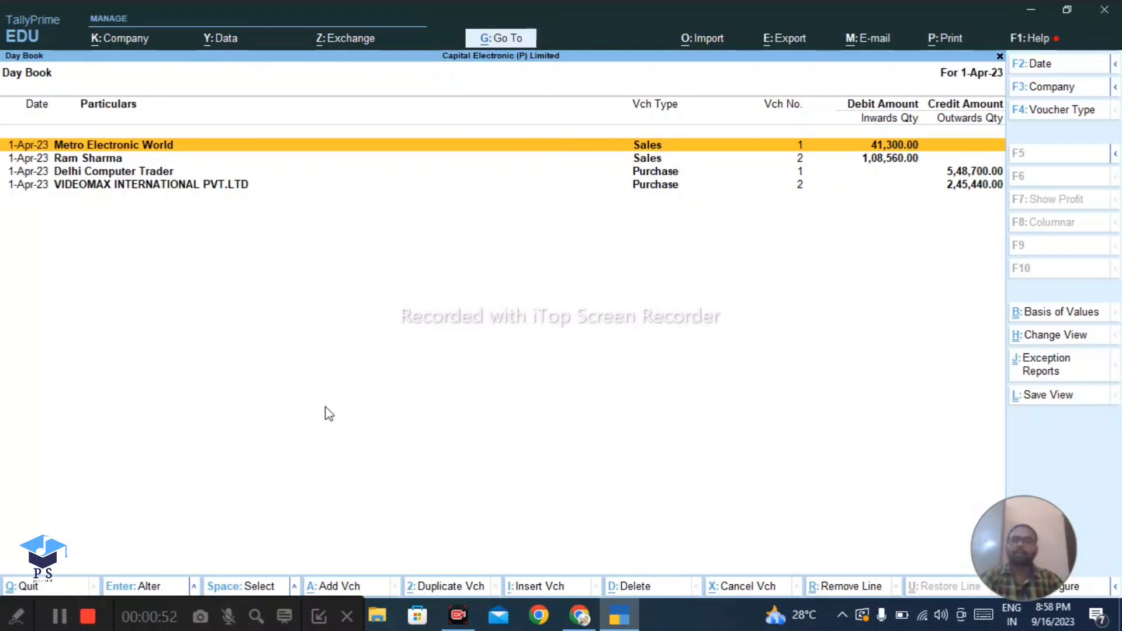
key(Escape)
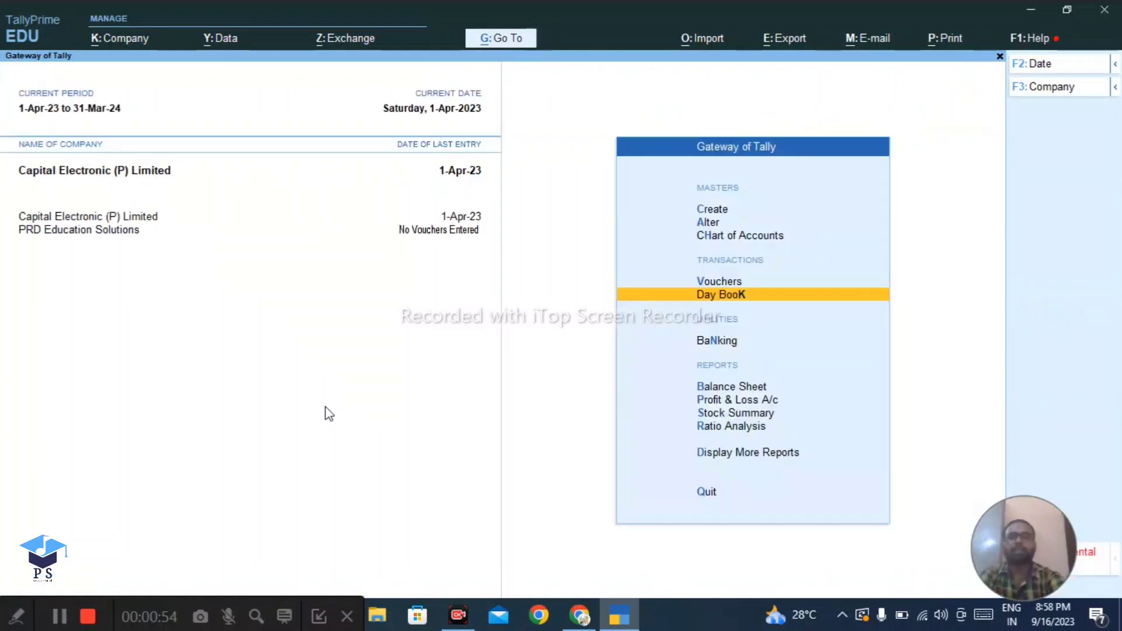
key(Escape)
key(n)
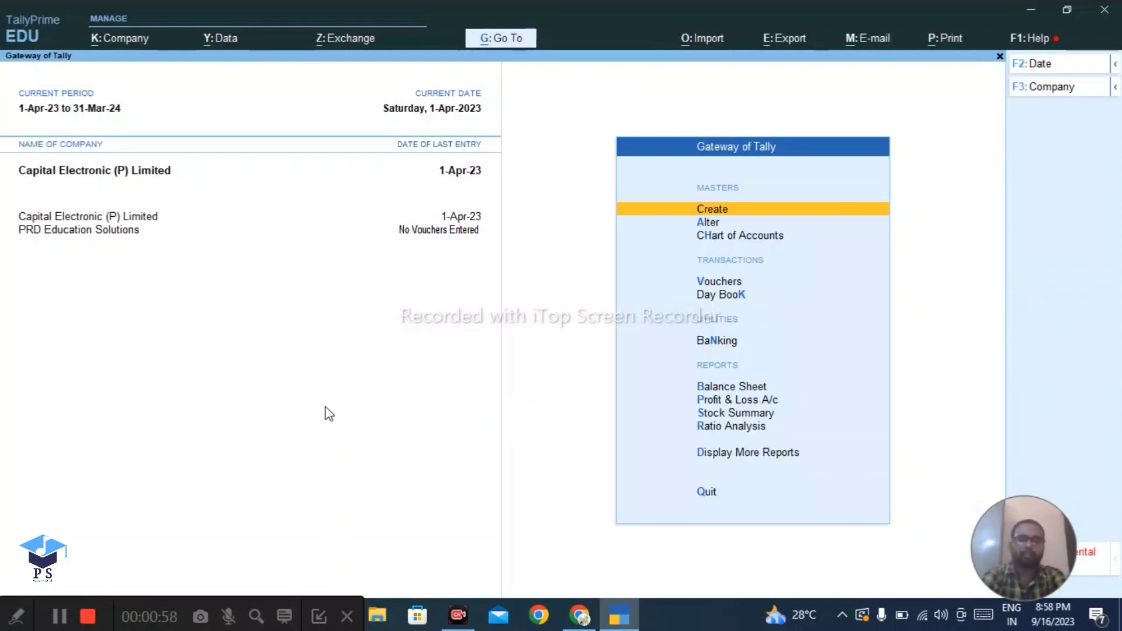
Step: Open the GST details of Capital Electronic (P) Limited from its company features
key(F11)
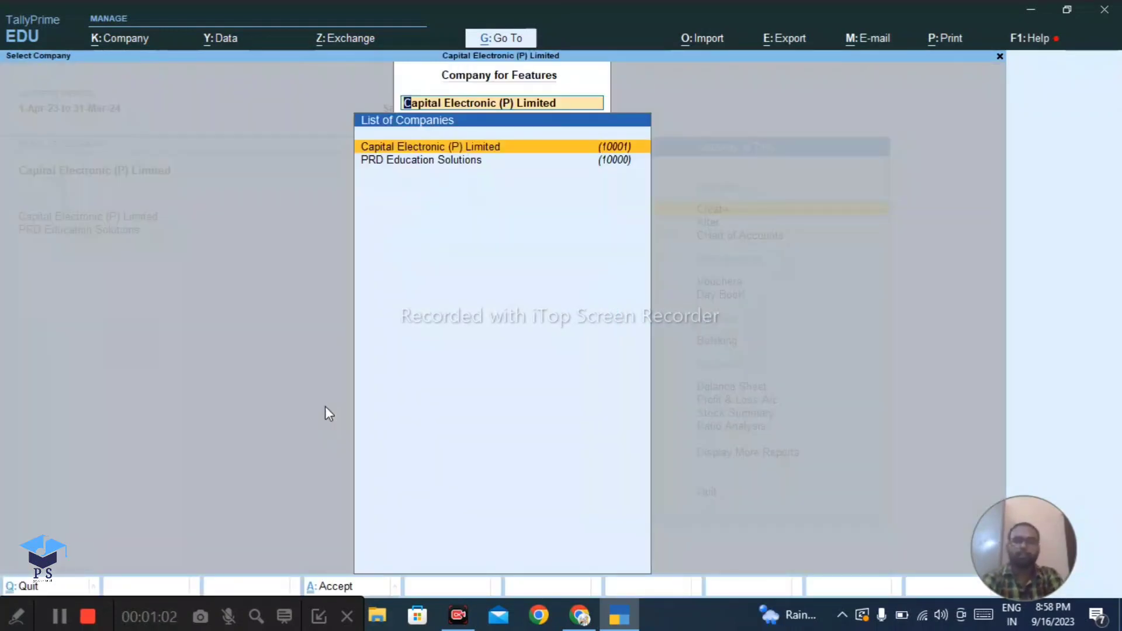
key(Return)
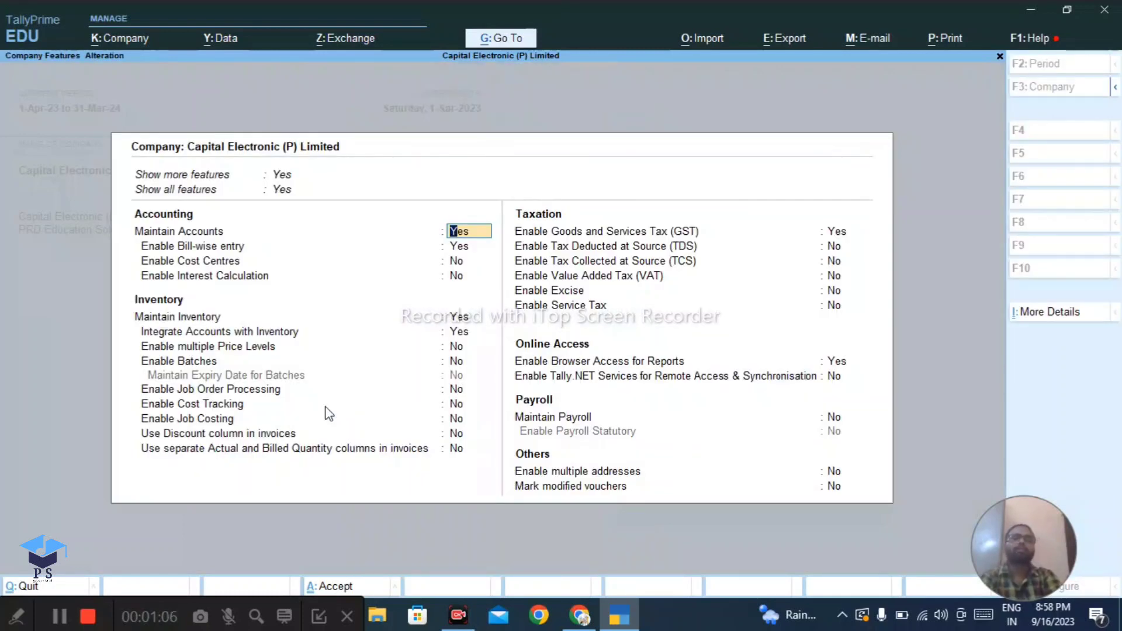
key(Down)
key(Down)
key(Down)
key(Down)
key(Down)
key(Down)
key(Down)
key(Down)
key(Down)
key(Down)
key(Down)
key(Down)
key(Down)
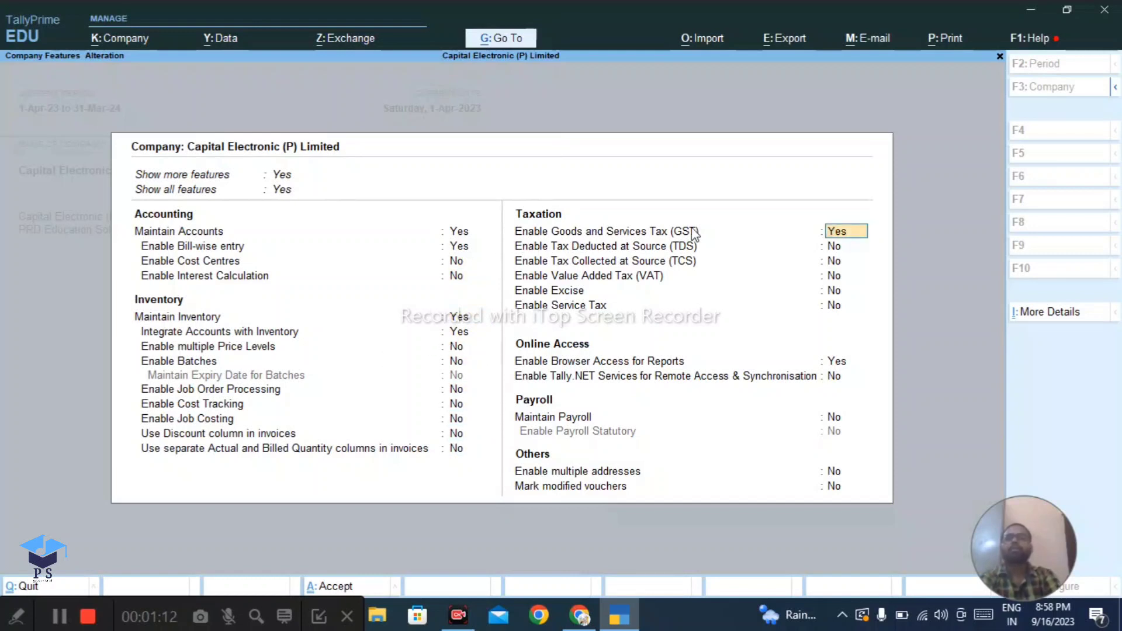
key(Return)
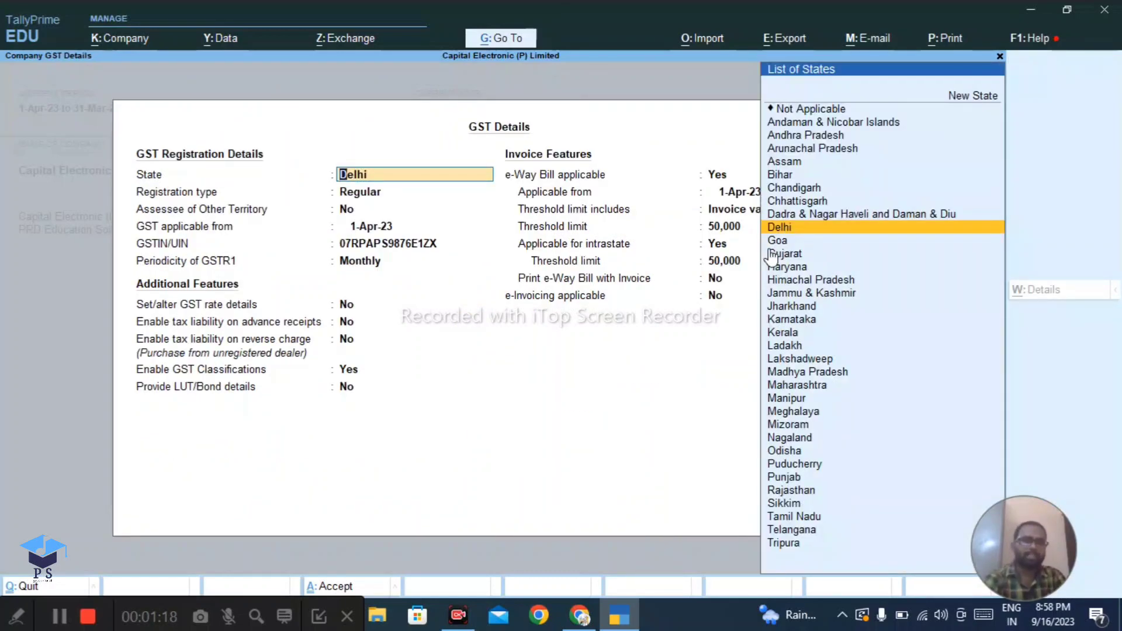
Step: Review the company's GST registration details from state and registration type through the applicable date, GSTIN and GSTR1 periodicity
key(Return)
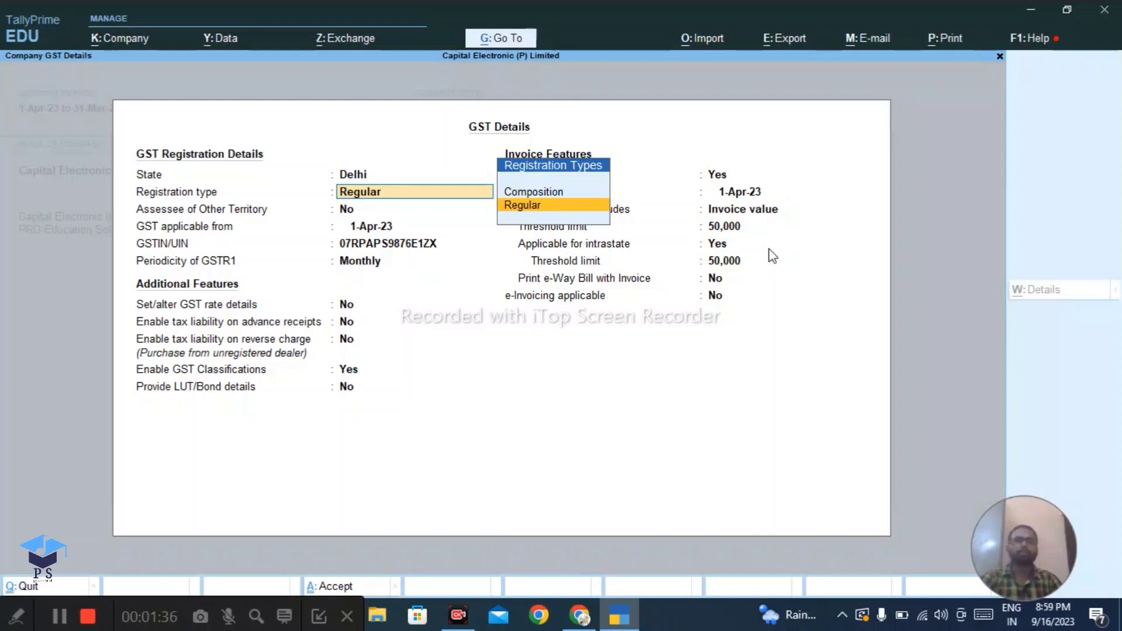
key(Return)
key(Return)
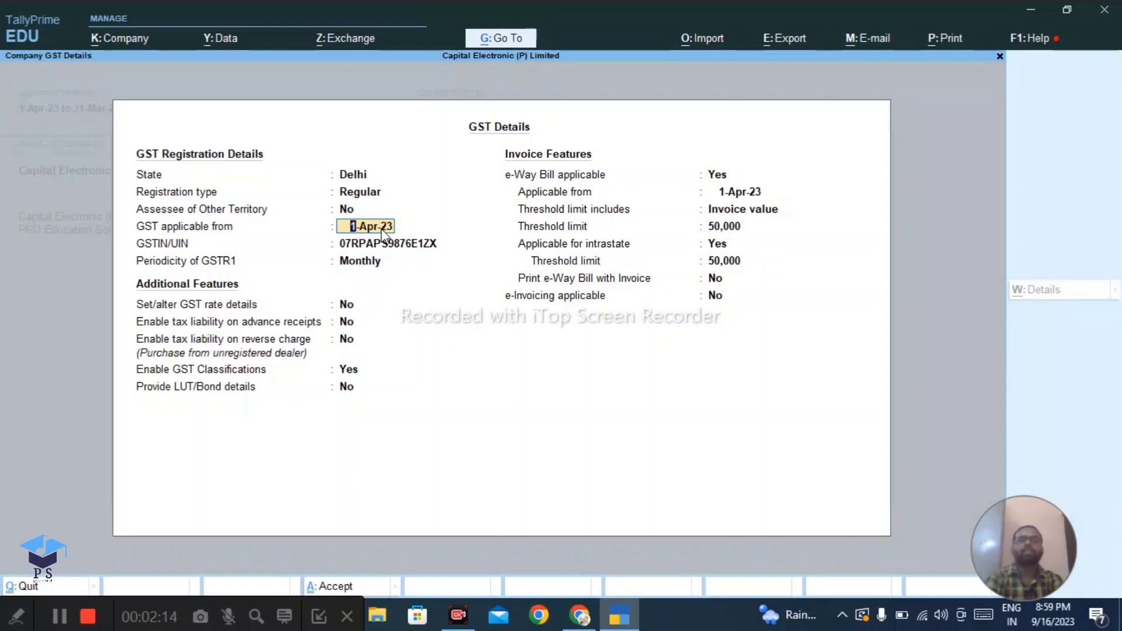
key(Return)
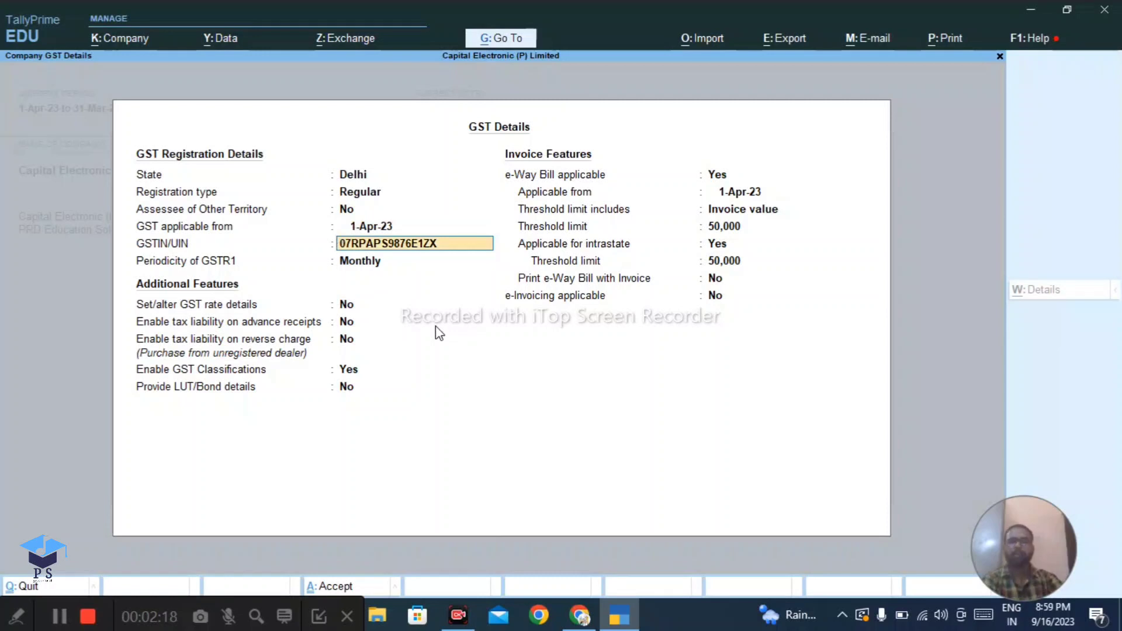
key(Return)
key(Return)
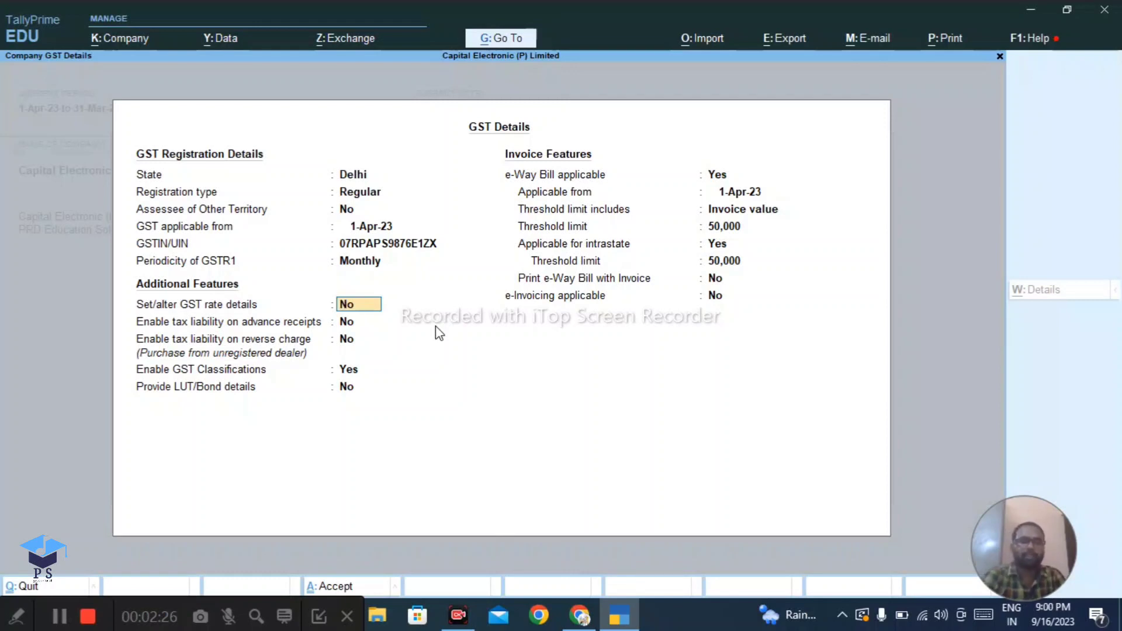
Step: Set Set/alter GST rate details to Yes, view the company-level HSN/SAC and tax rate form, and quit it without entries
text(yes)
key(Return)
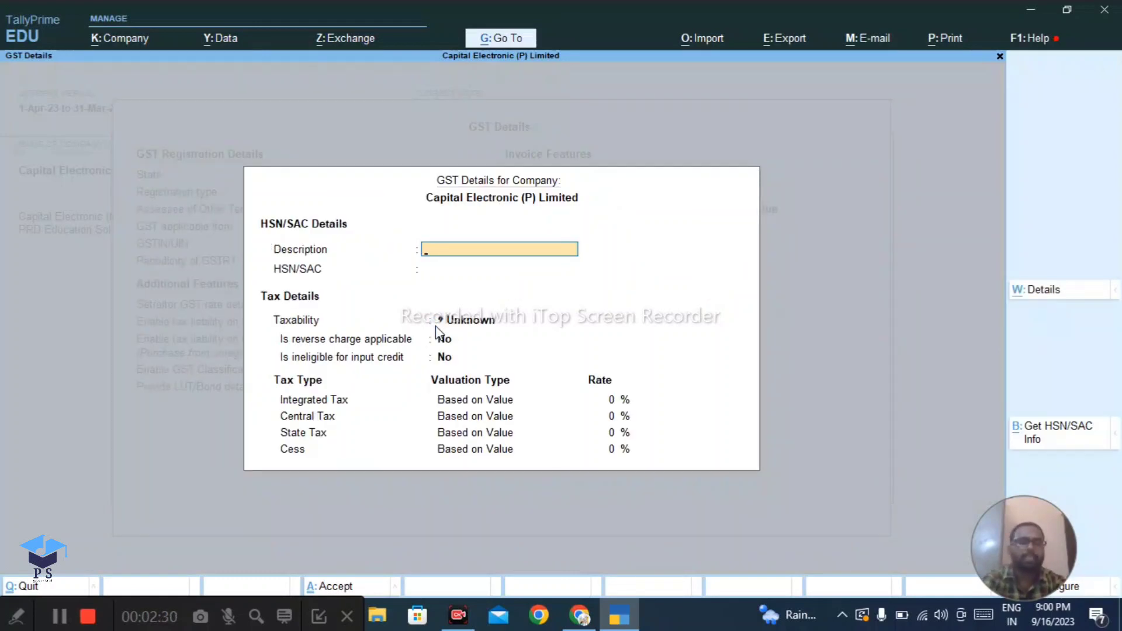
key(Escape)
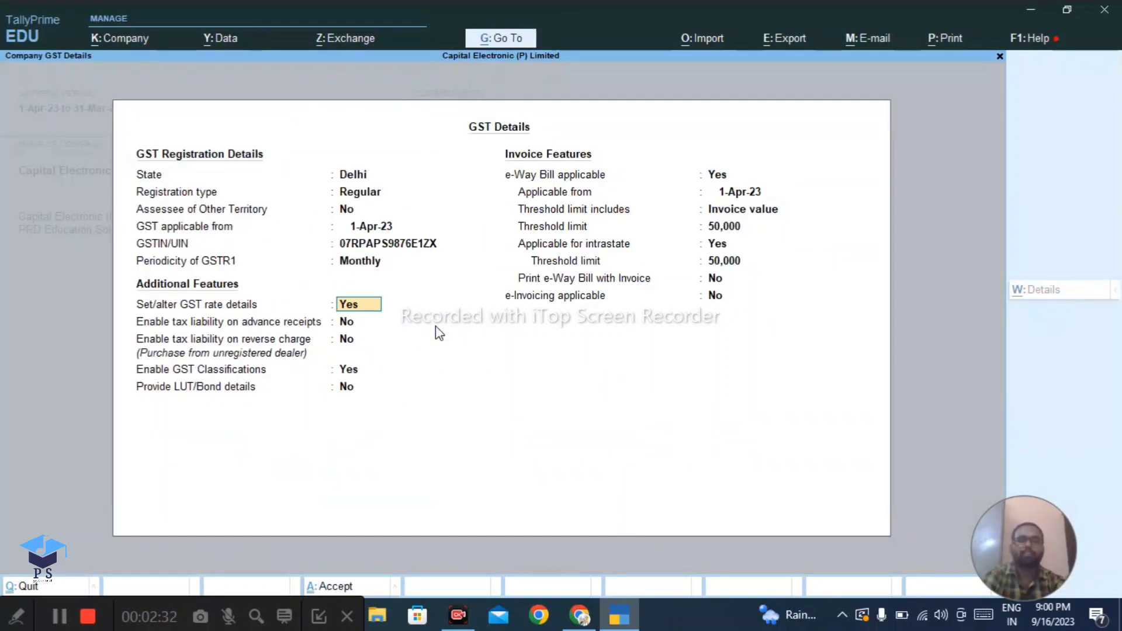
key(Return)
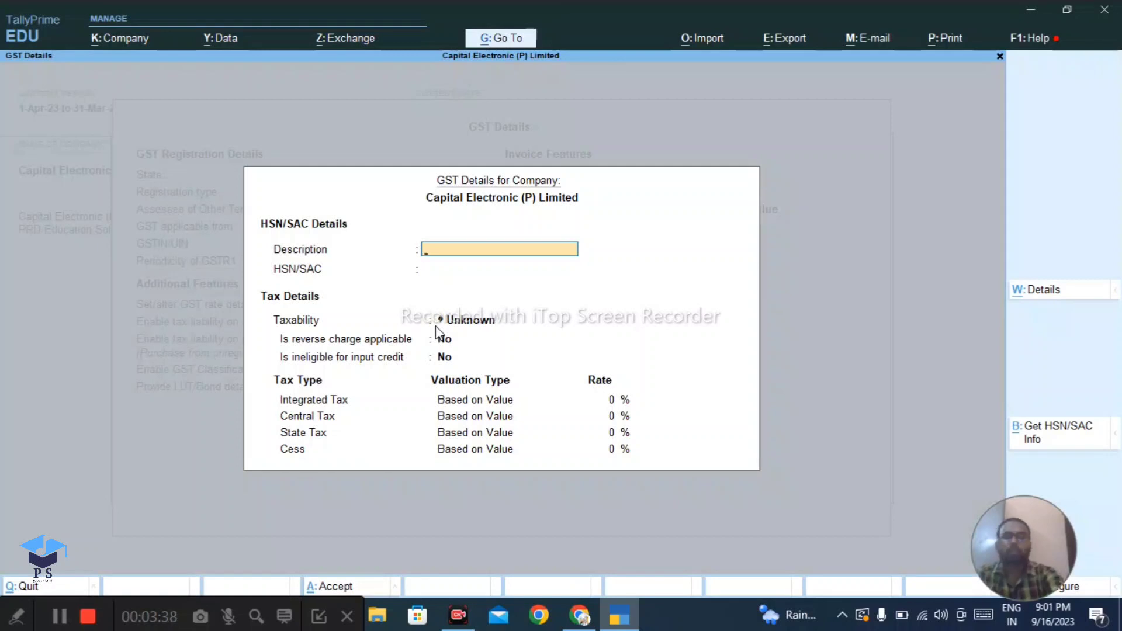
key(Escape)
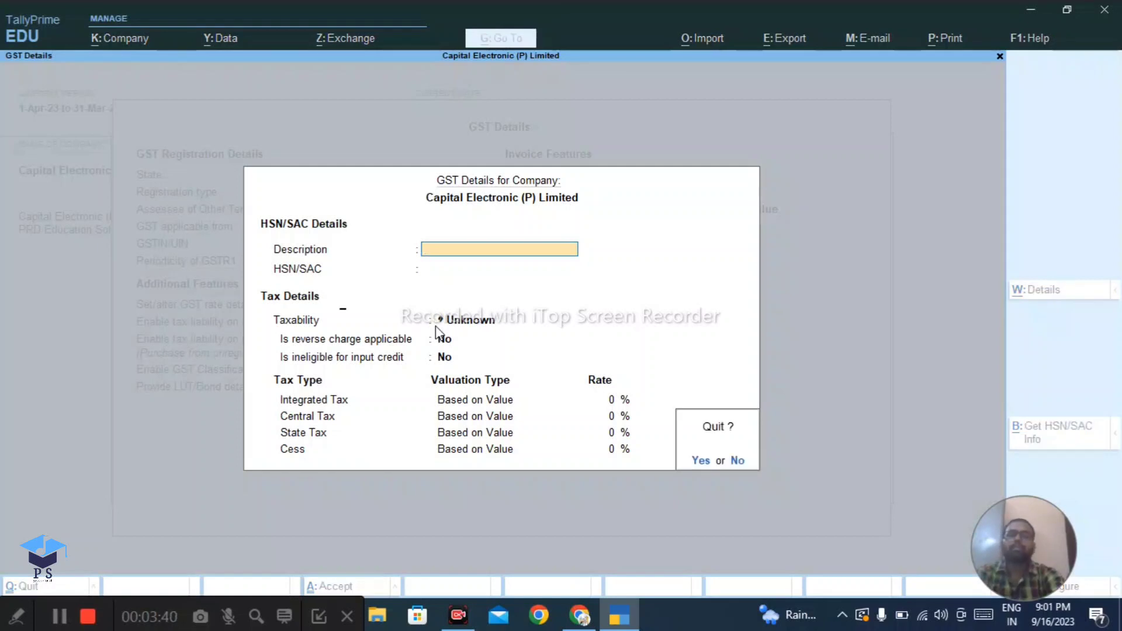
key(y)
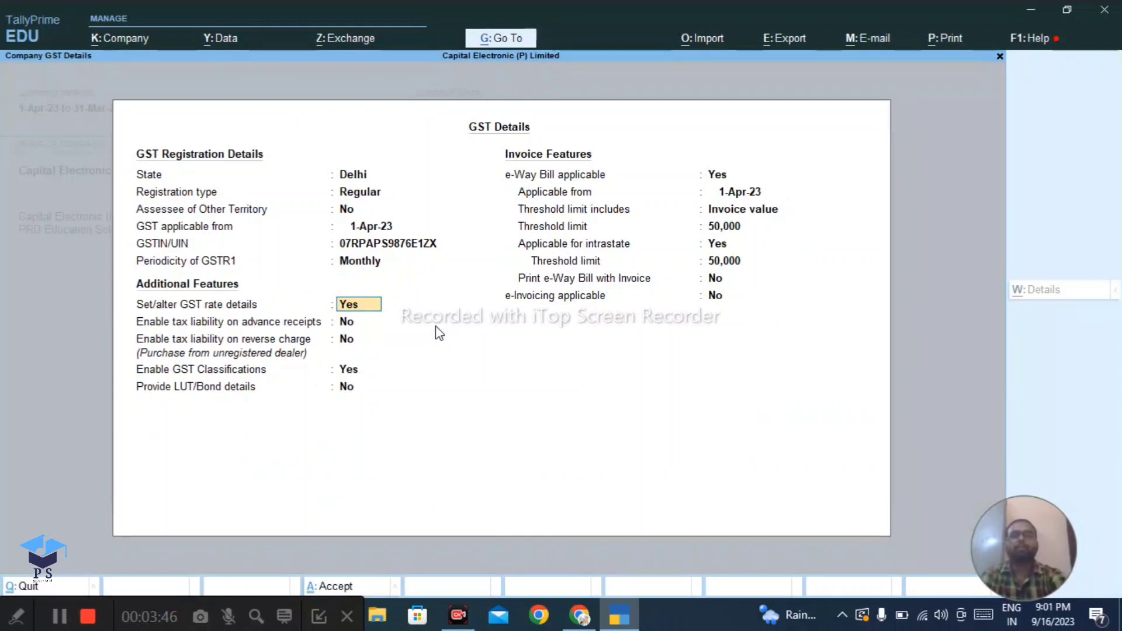
Step: Quit the company GST details and company features without saving and return to the Gateway of Tally
key(BackSpace)
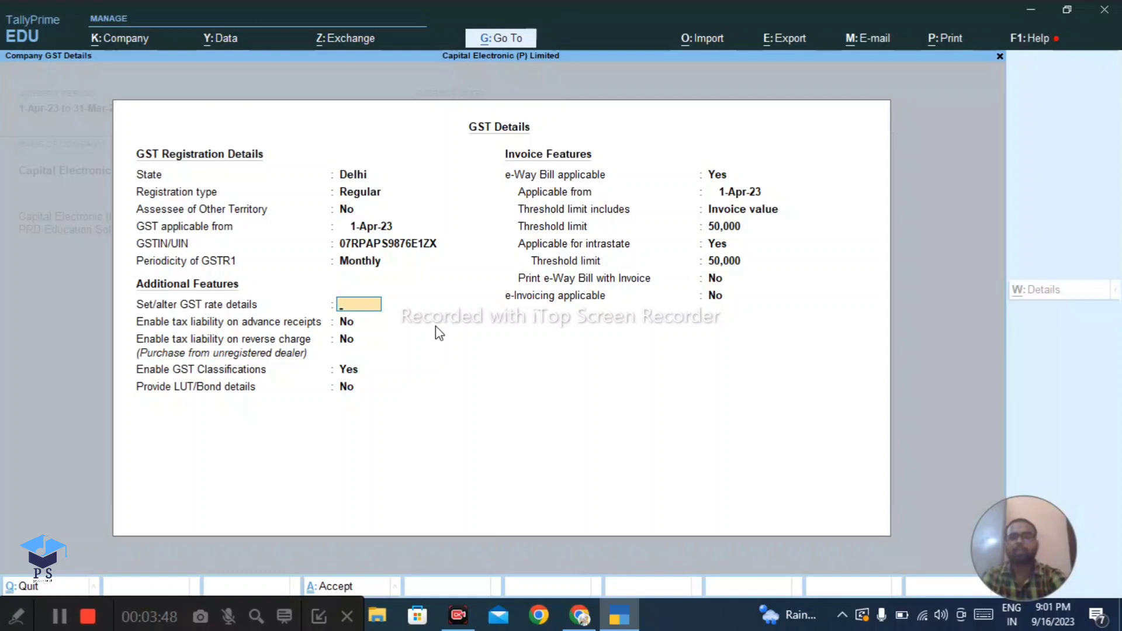
key(Escape)
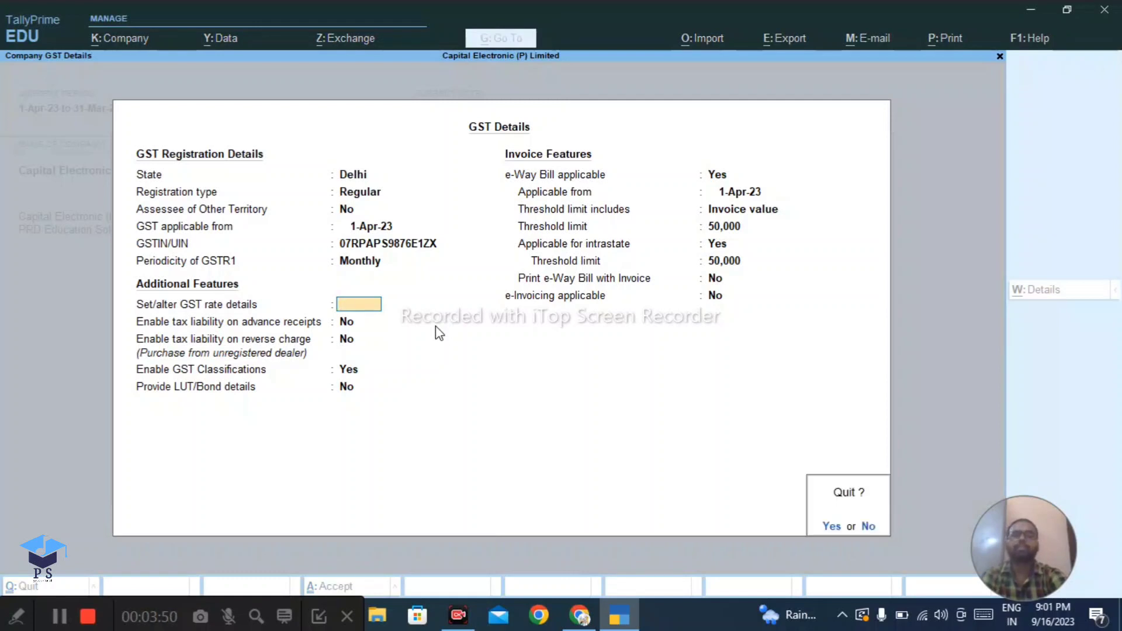
key(Return)
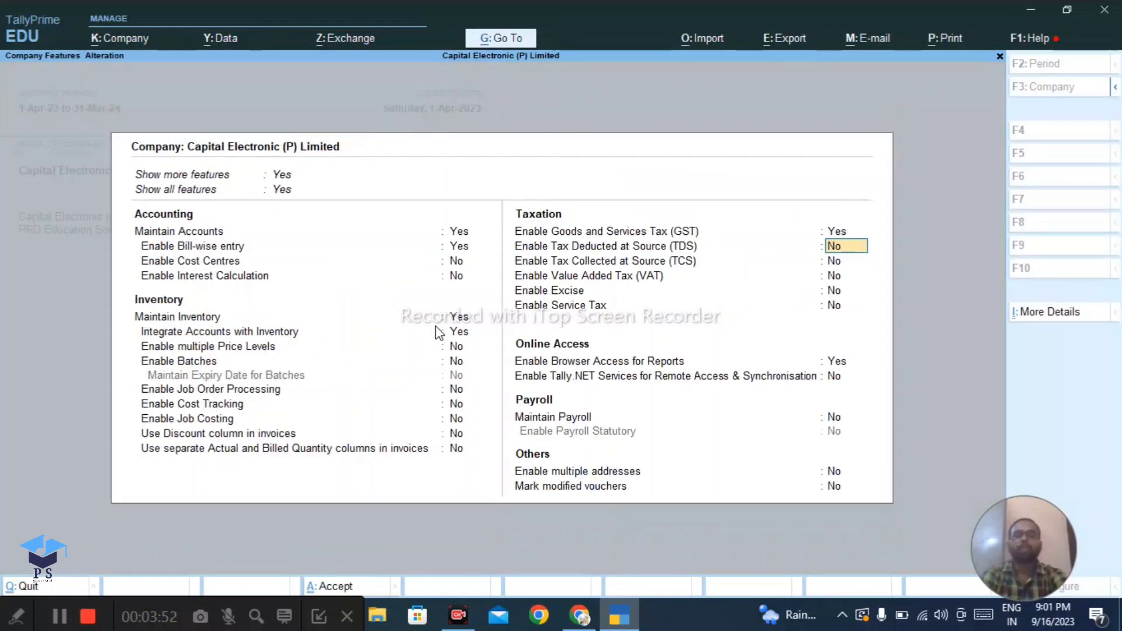
key(Escape)
key(Return)
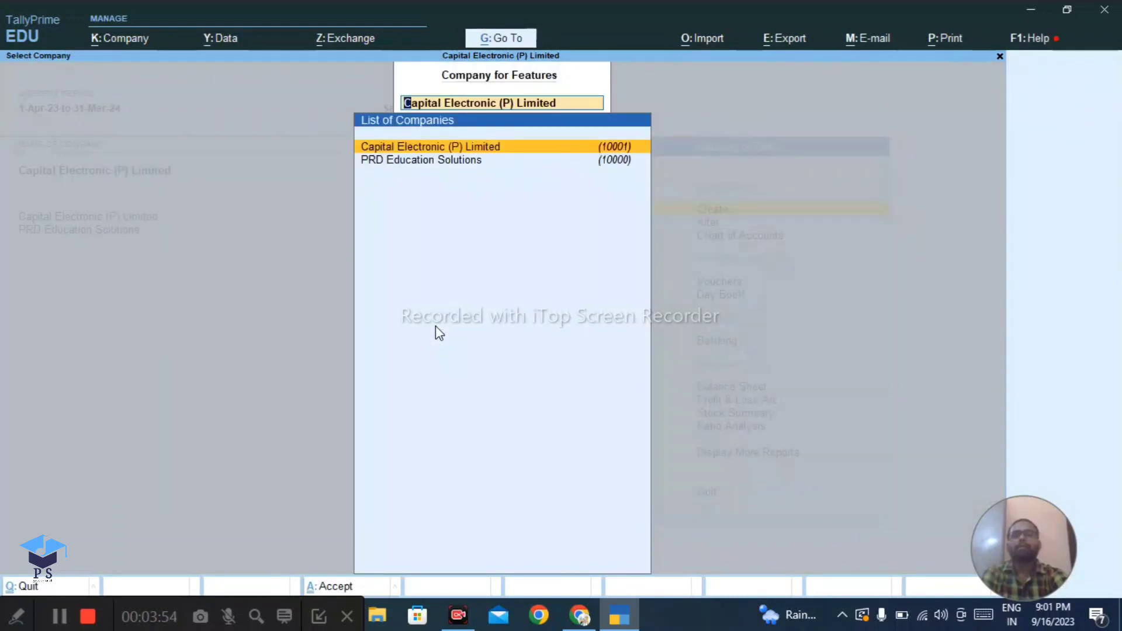
key(BackSpace)
key(Escape)
Step: Open the Metro Electronic World sales voucher from the Day Book for alteration
key(Down)
key(Down)
key(Down)
key(Down)
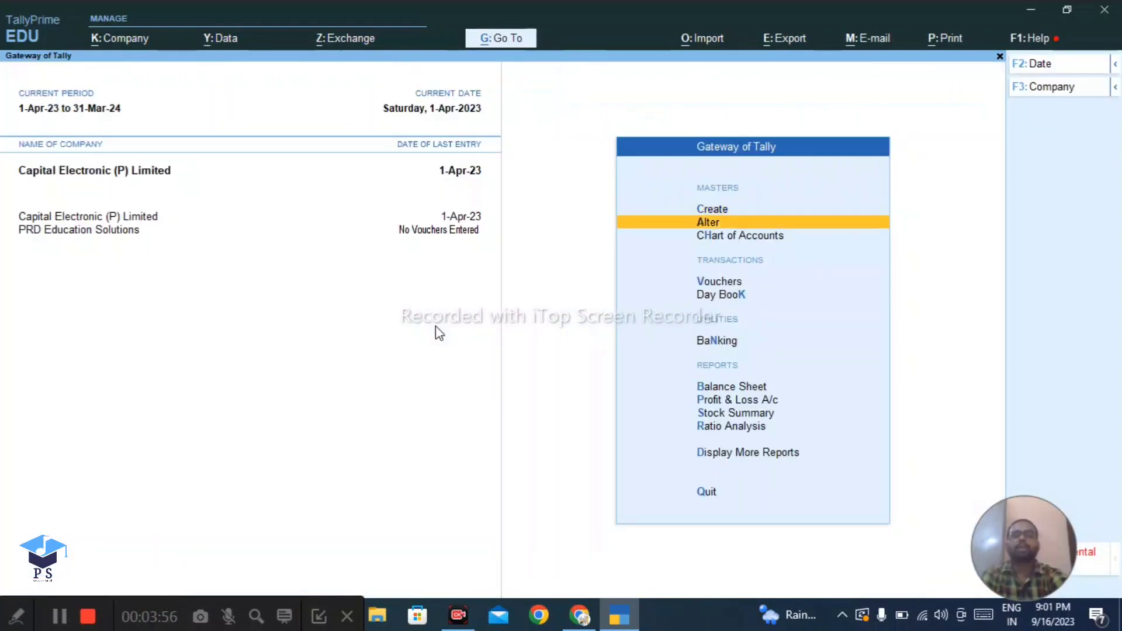
key(Return)
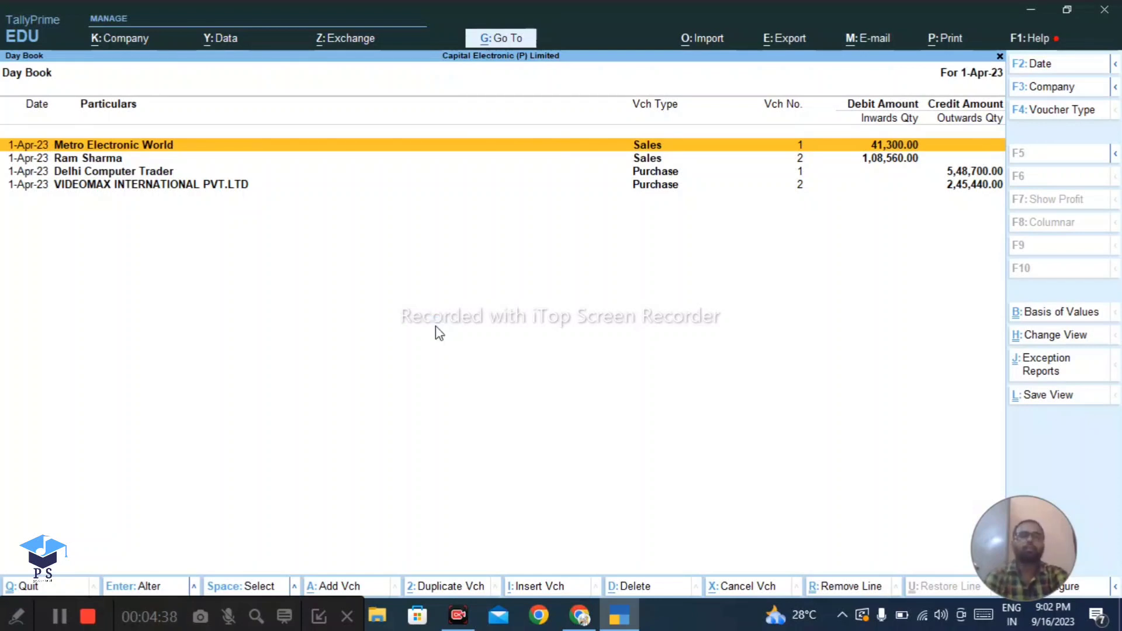
key(Return)
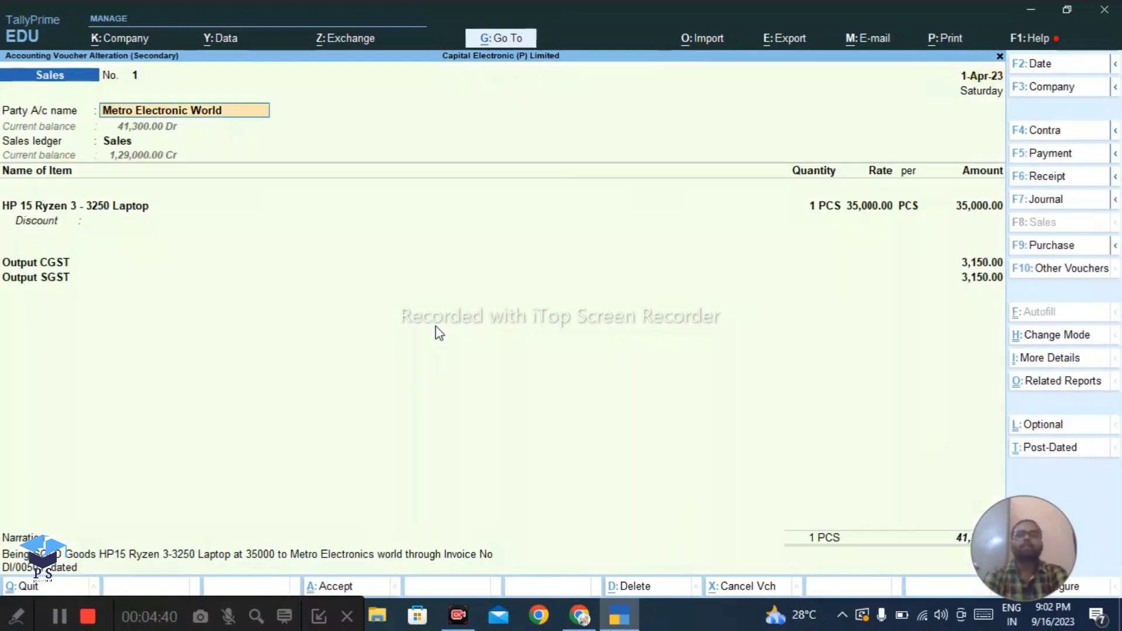
Step: Accept the voucher's existing dispatch and party details for Metro Electronic World and go on to the sales ledger
key(Return)
key(Return)
key(Return)
key(Return)
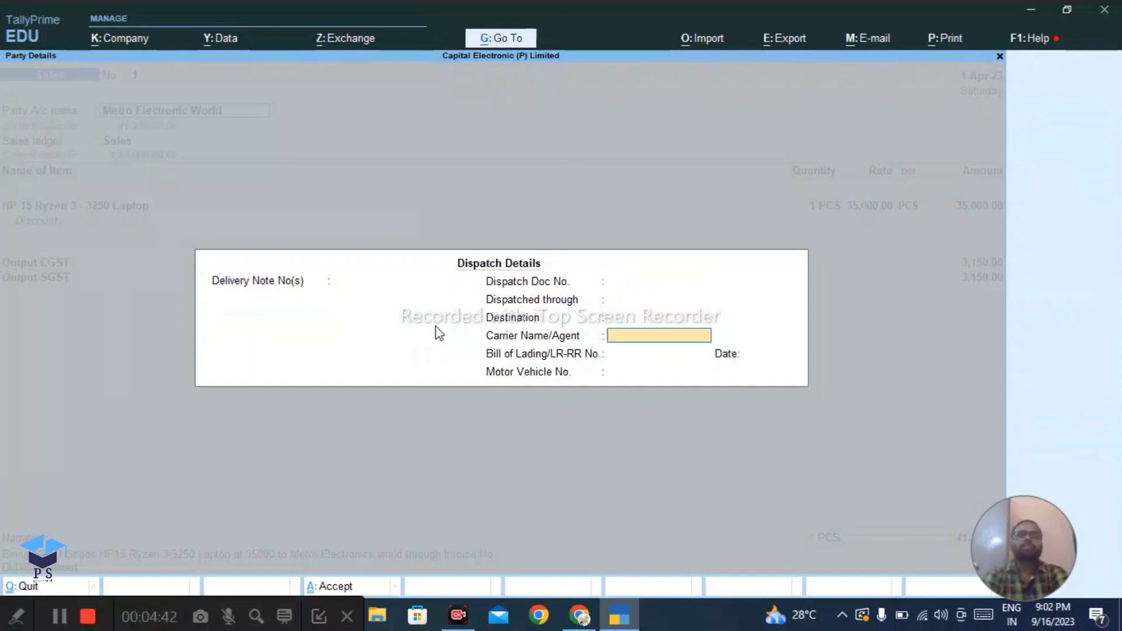
key(Return)
key(Return)
key(Return)
key(Return)
key(Return)
key(Return)
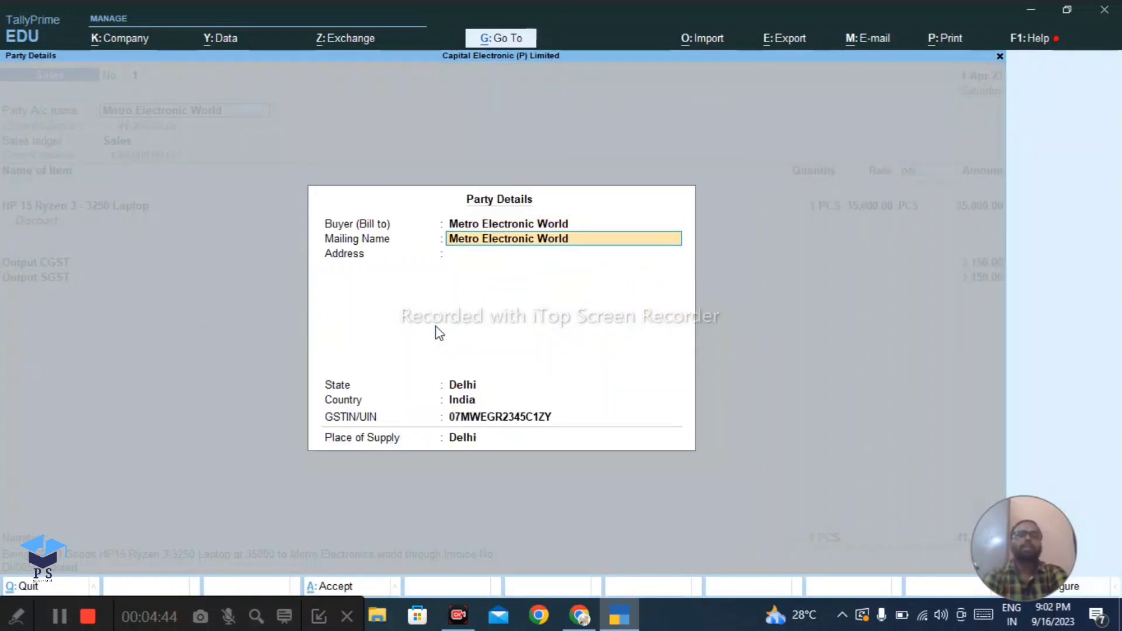
key(Return)
key(Return)
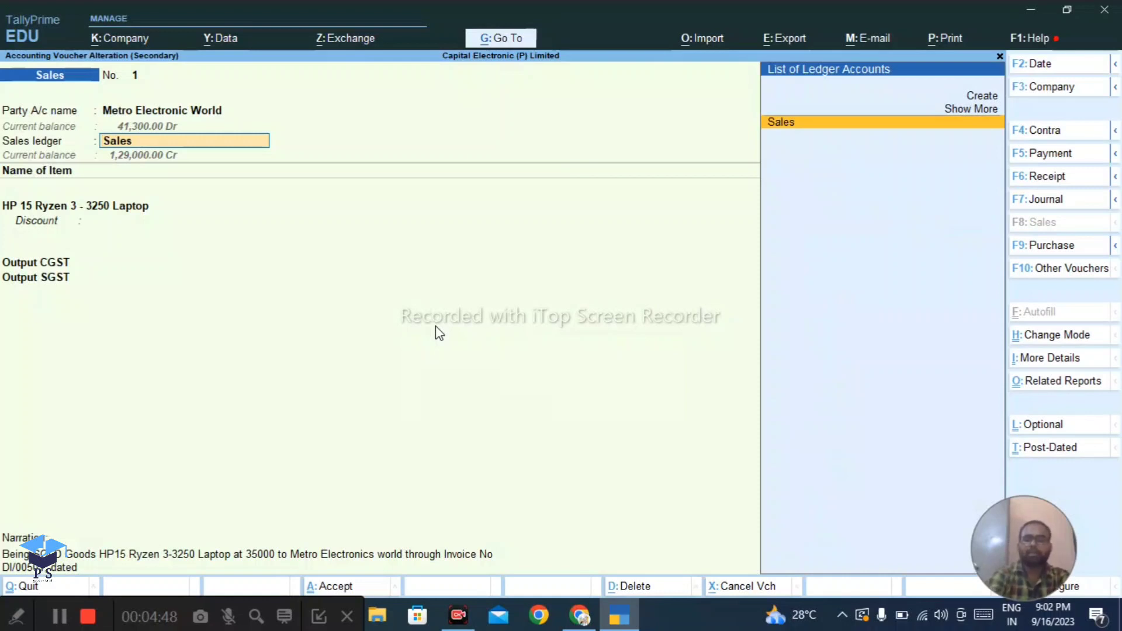
Step: Open the Sales ledger for alteration from within the voucher and keep it under Sales Accounts
key(ctrl+Return)
key(Return)
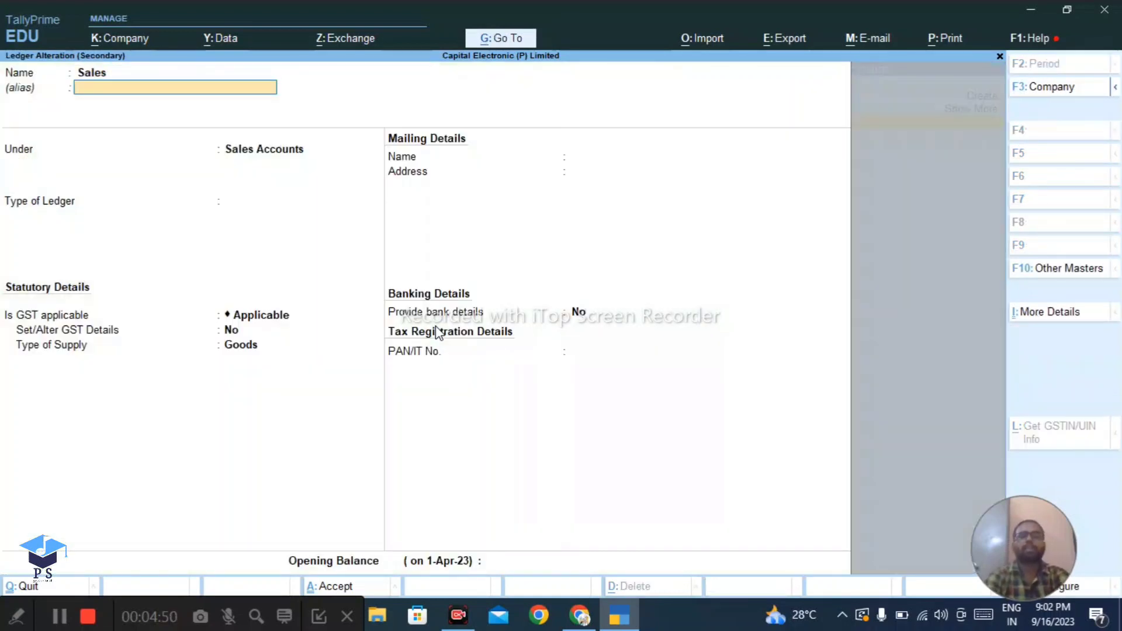
key(Return)
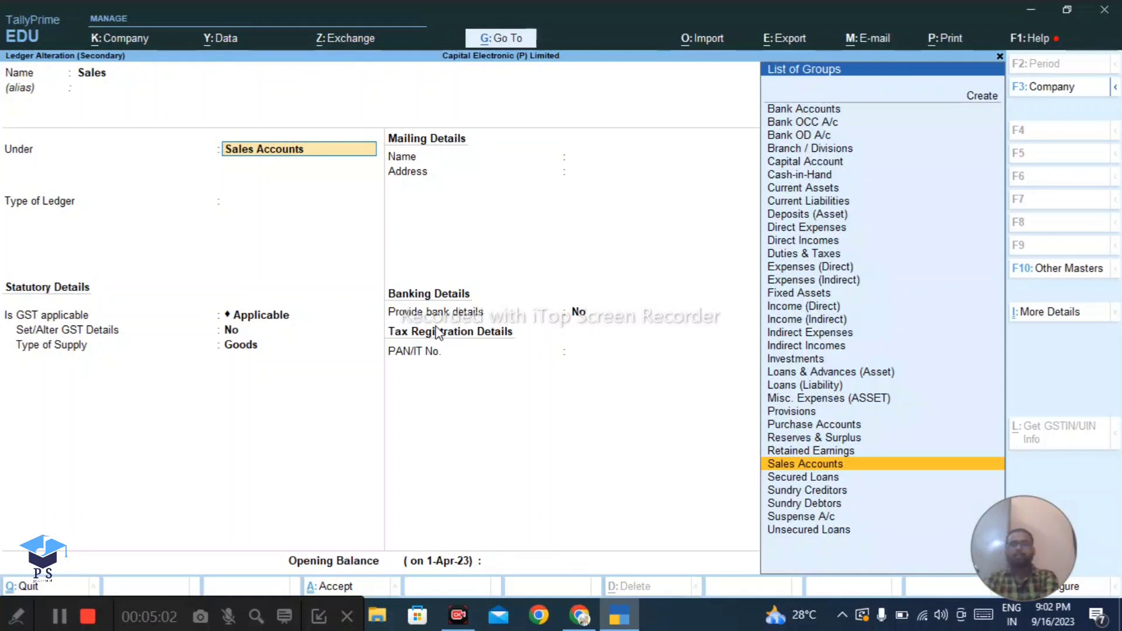
key(Return)
Step: Keep the Sales ledger's type as Not Applicable and GST as Applicable, and set Set/Alter GST Details to Yes
key(Return)
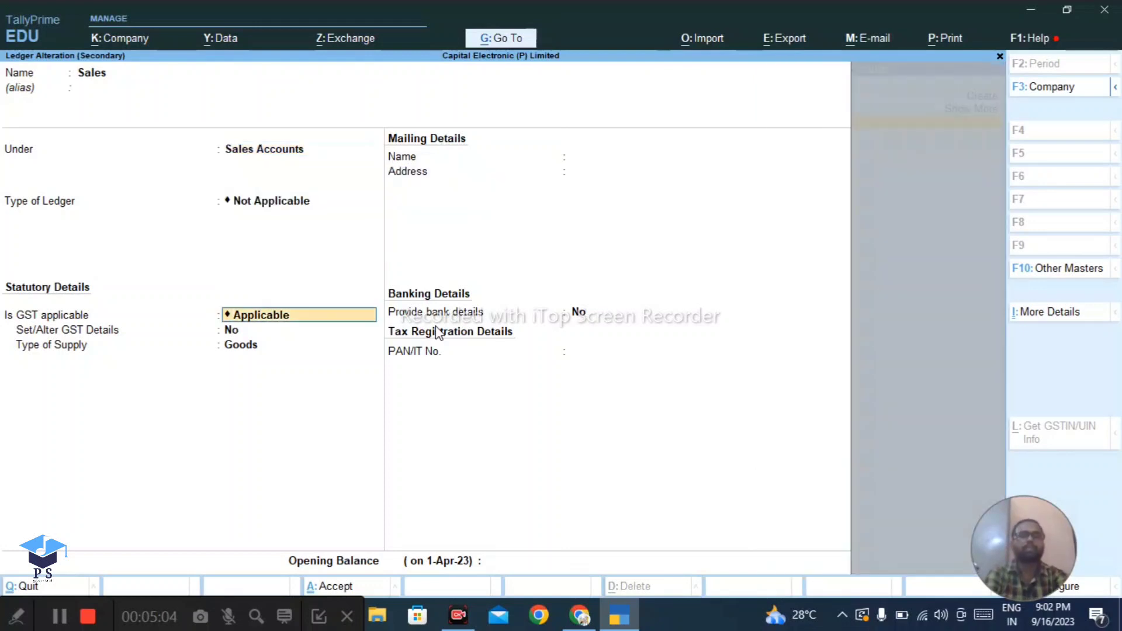
key(BackSpace)
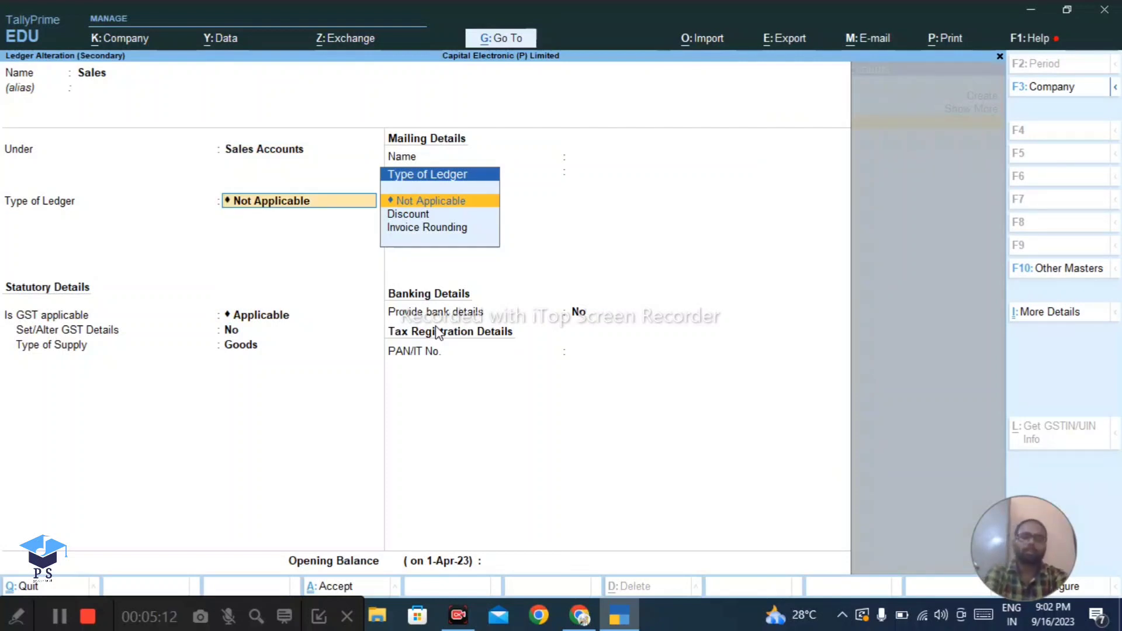
key(Return)
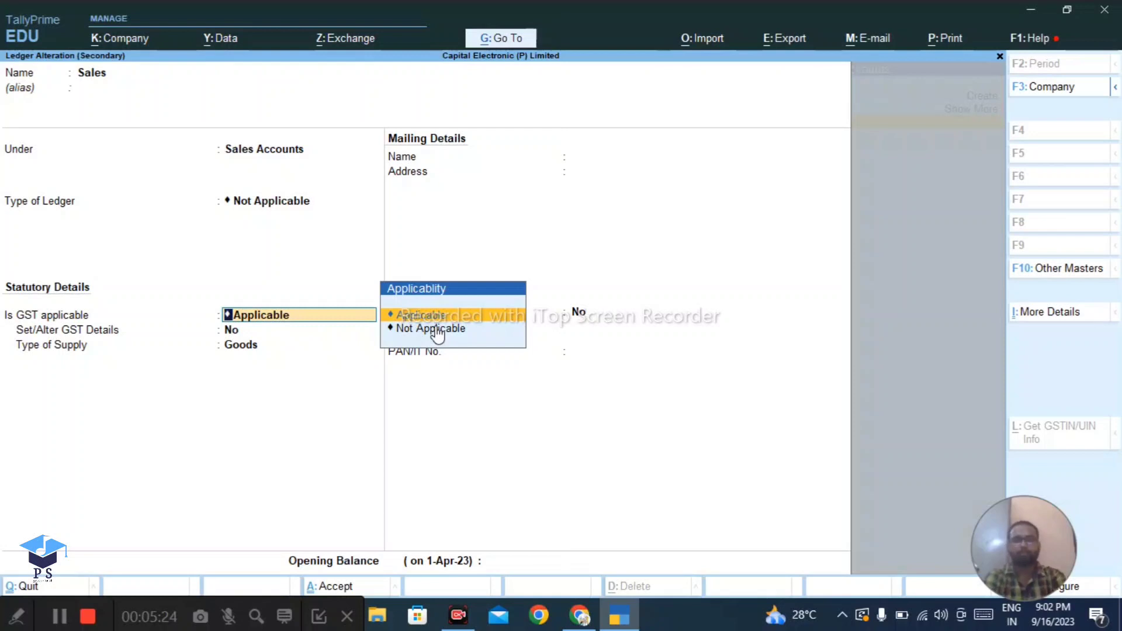
key(Return)
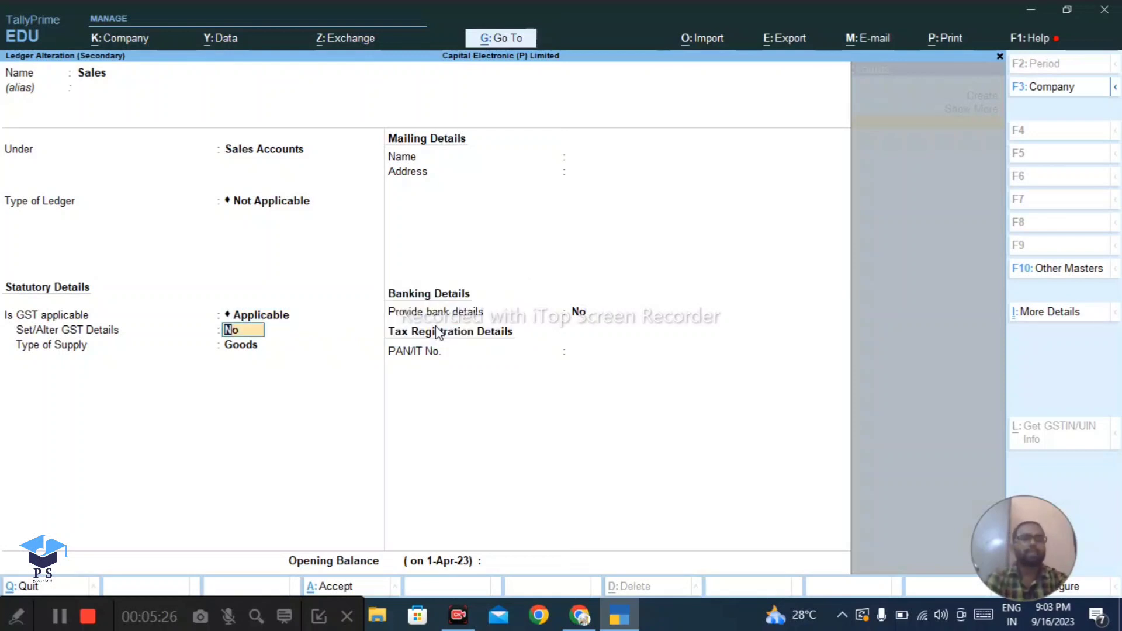
text(yes)
key(Return)
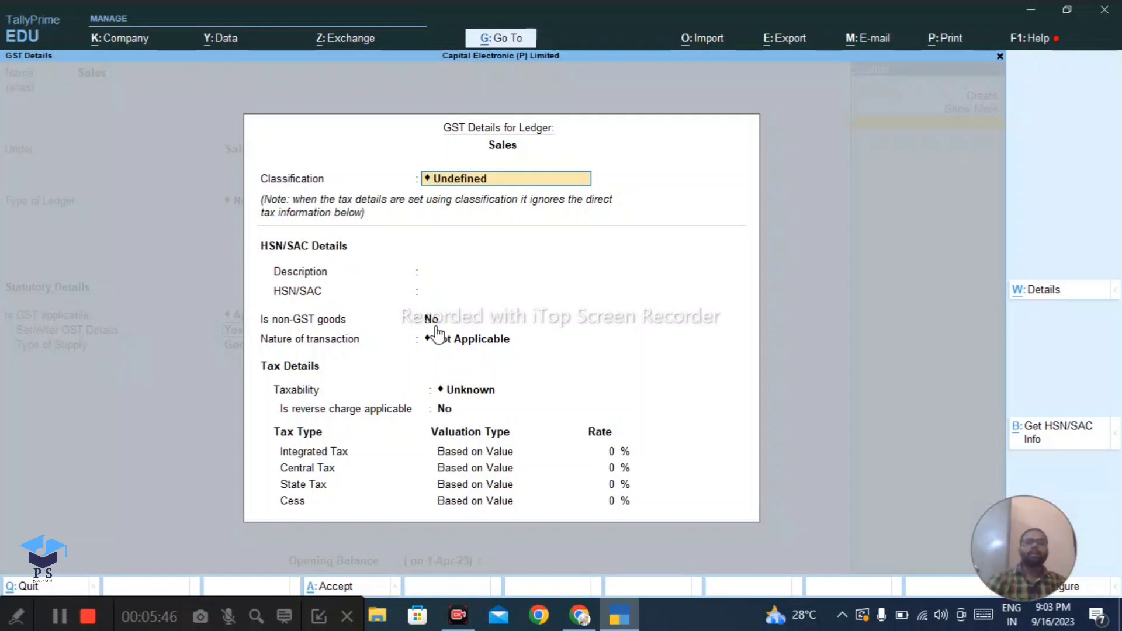
Step: Examine the available natures of transaction in the Sales ledger's GST details, leaving the classification, description and HSN/SAC as they are
key(Return)
key(Return)
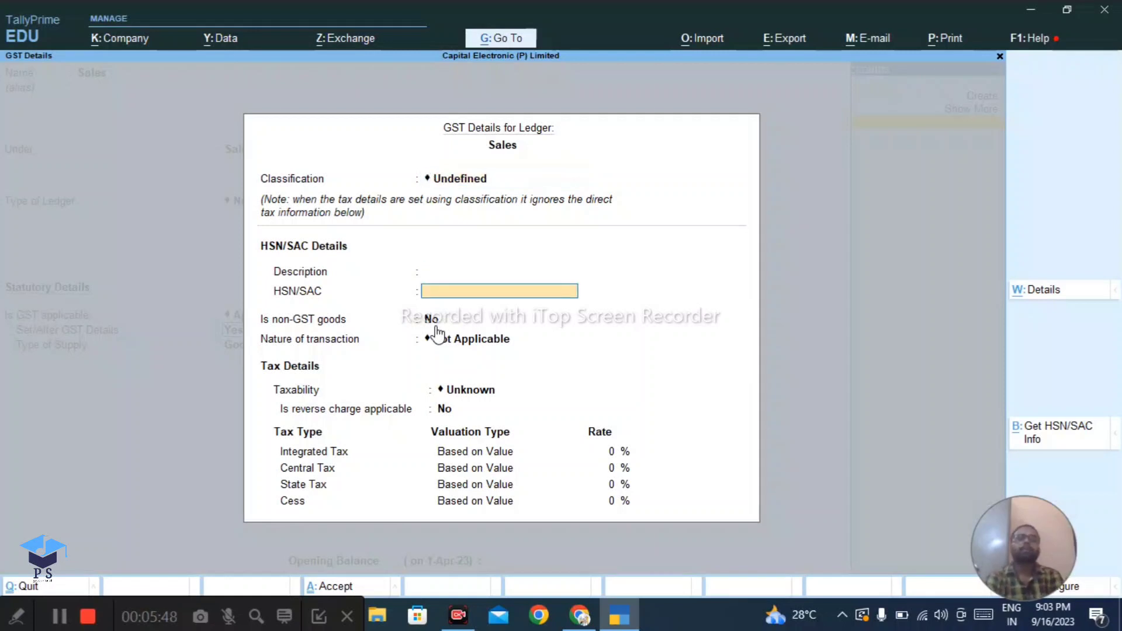
key(Return)
key(Return)
key(Return)
key(BackSpace)
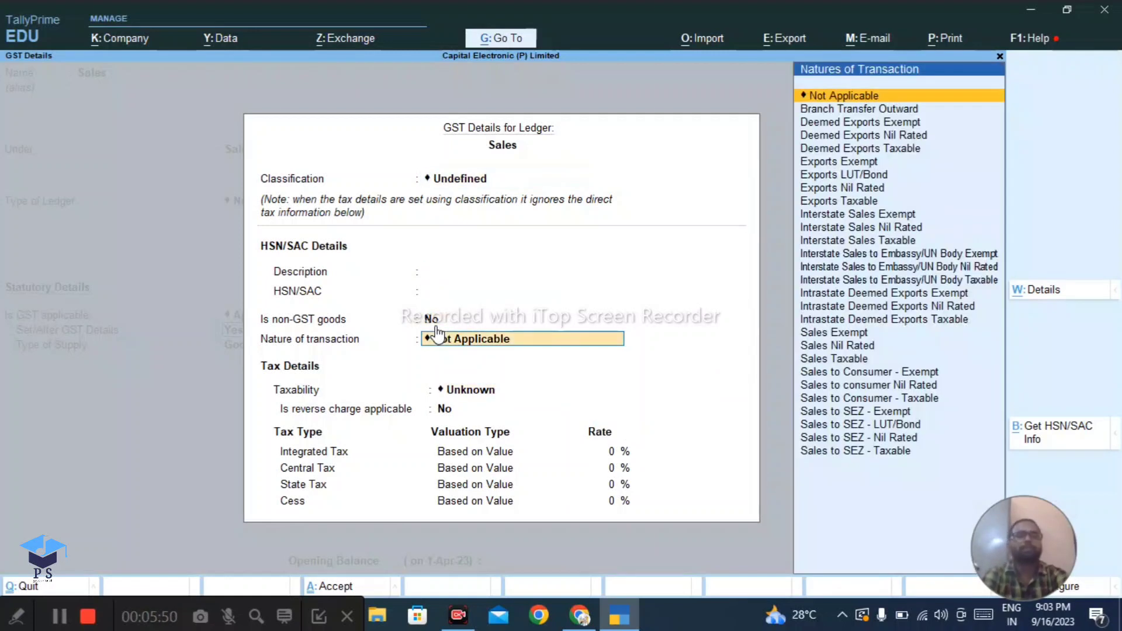
key(Down)
key(Down)
key(Down)
key(Down)
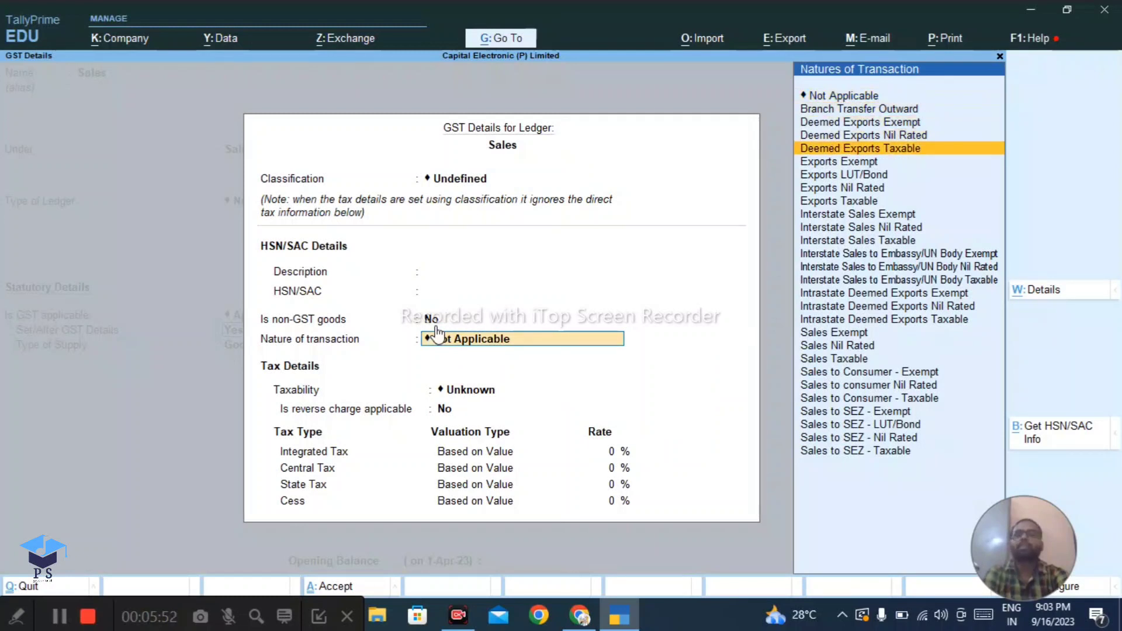
key(Down)
key(Down)
key(Down)
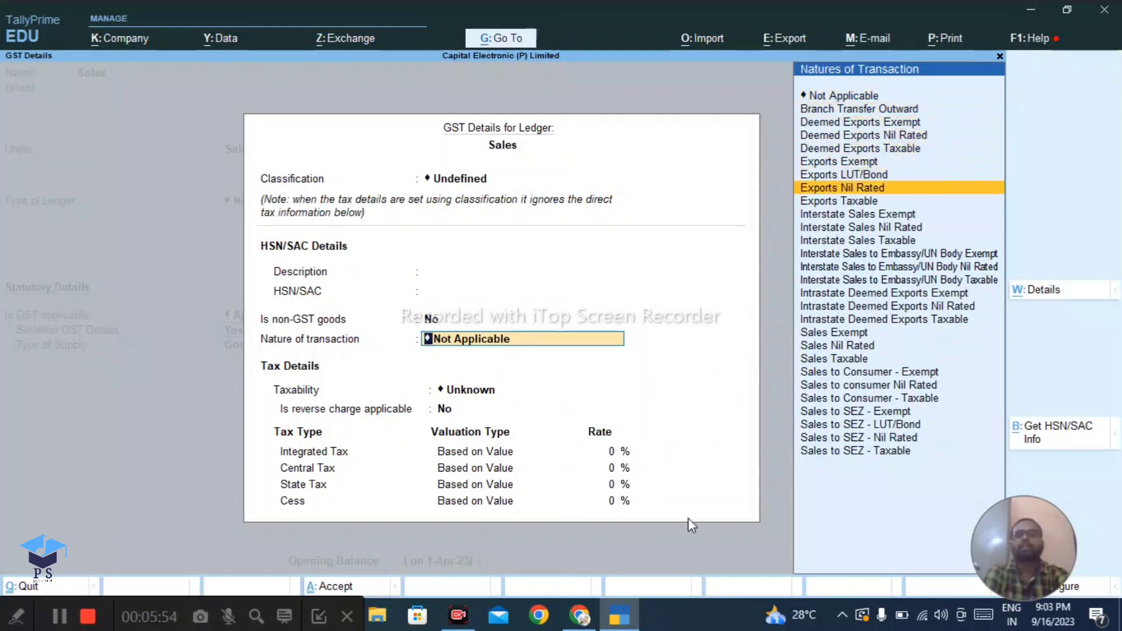
key(Down)
key(Down)
key(Down)
key(Down)
key(Up)
key(Up)
key(Up)
key(Up)
key(Up)
key(Up)
key(Up)
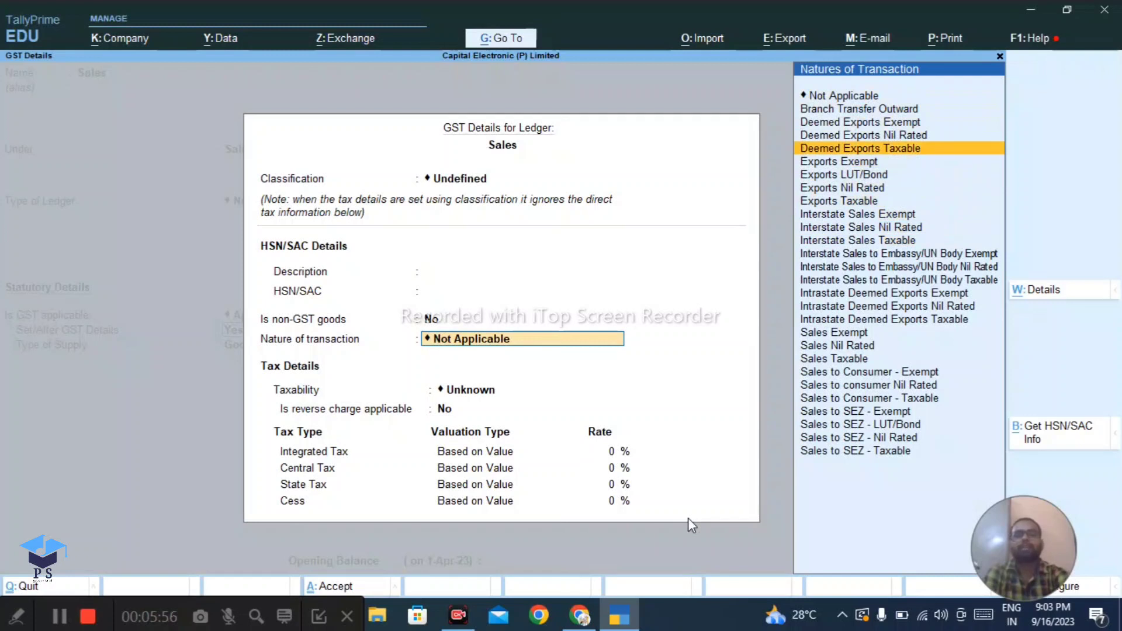
key(Up)
key(Up)
key(Up)
key(Up)
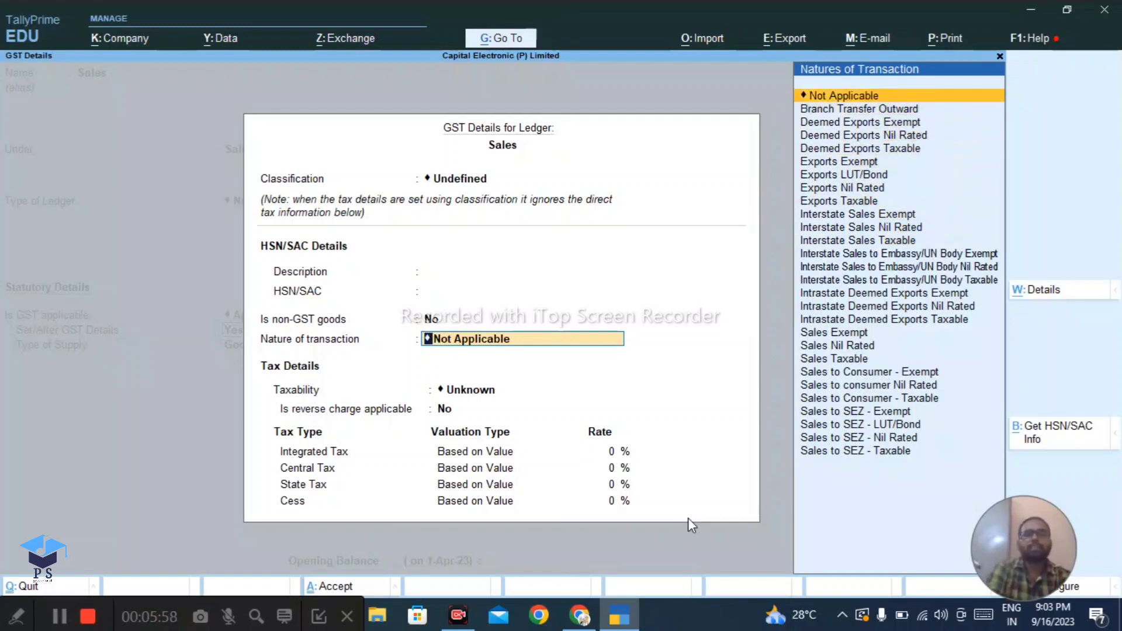
Step: Set the nature of transaction to Interstate Sales Exempt in the Sales ledger's GST details and accept the form
key(Down)
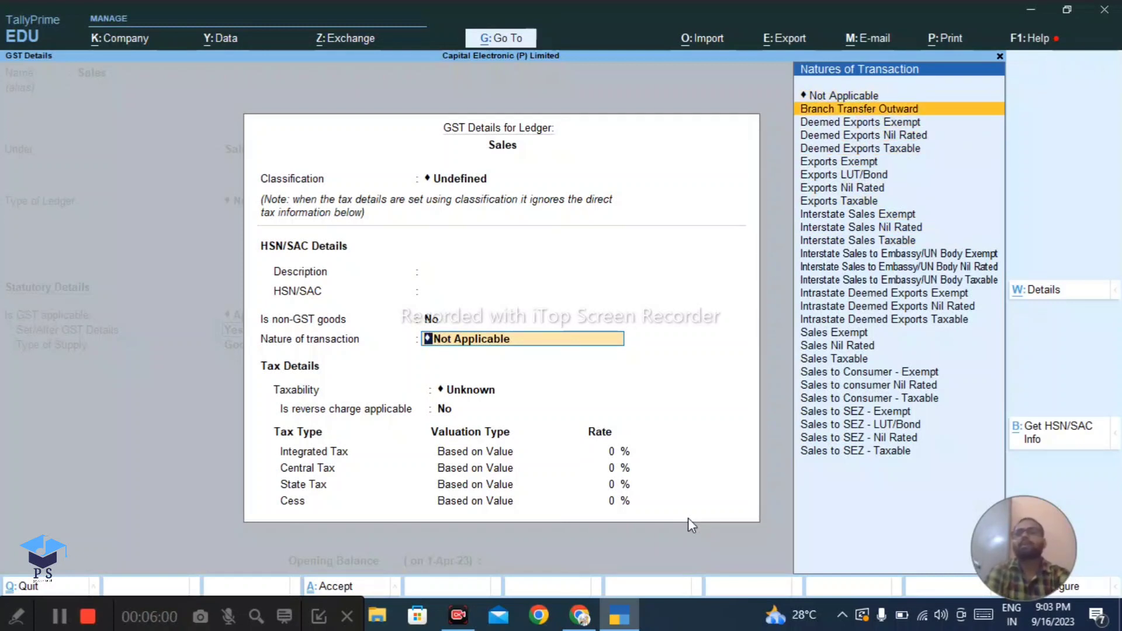
key(Down)
key(Up)
key(Down)
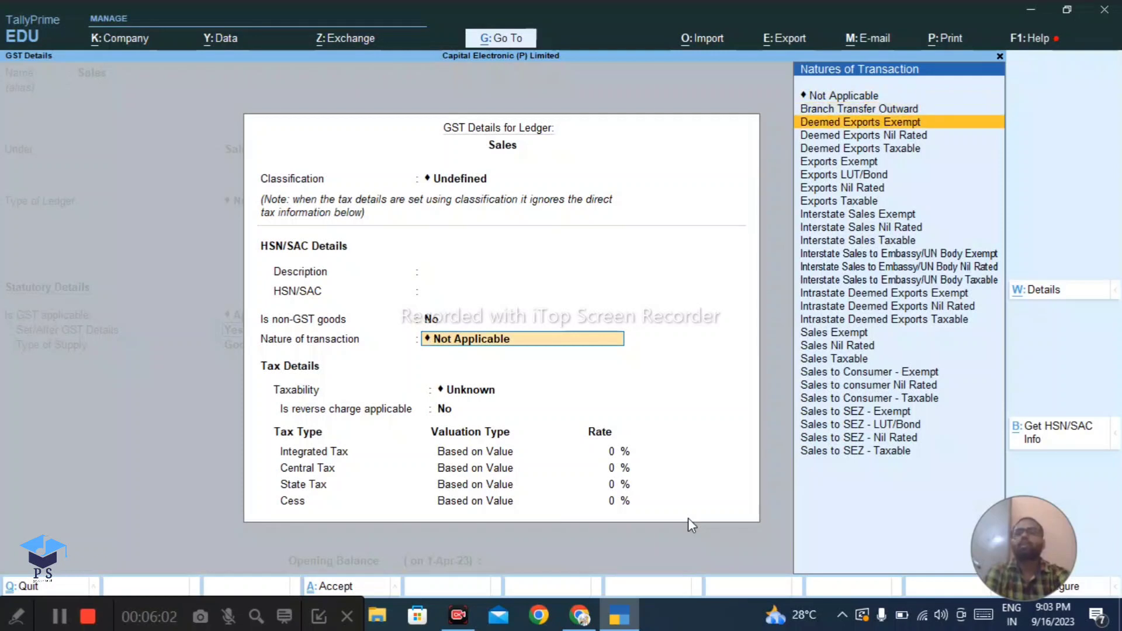
key(Down)
key(Down)
key(Down)
key(Down)
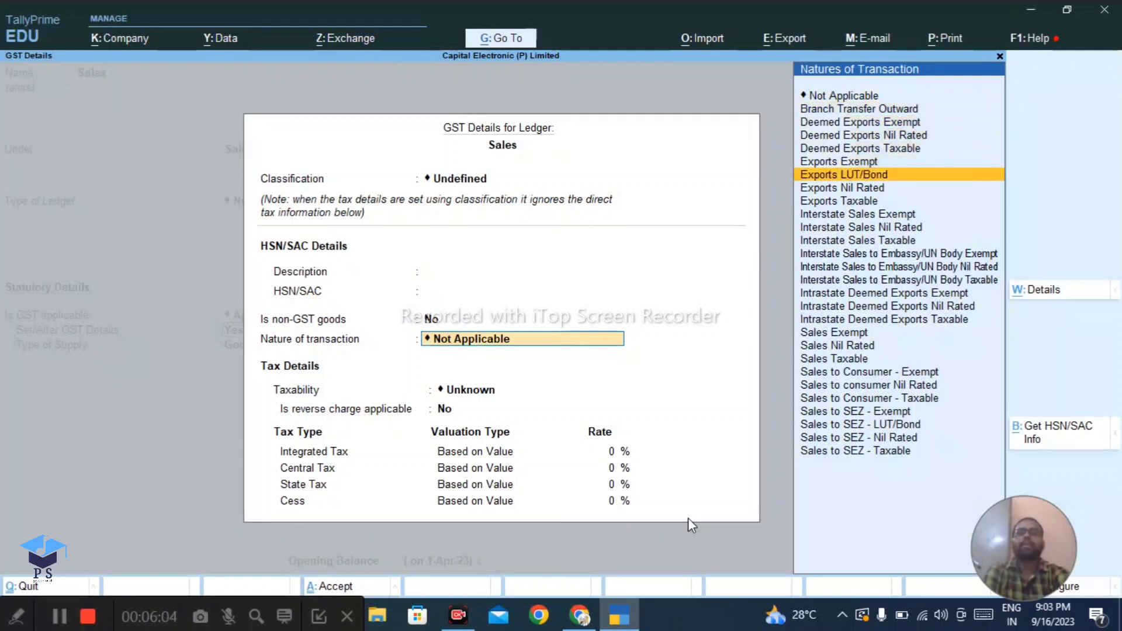
key(Down)
key(Down)
key(Down)
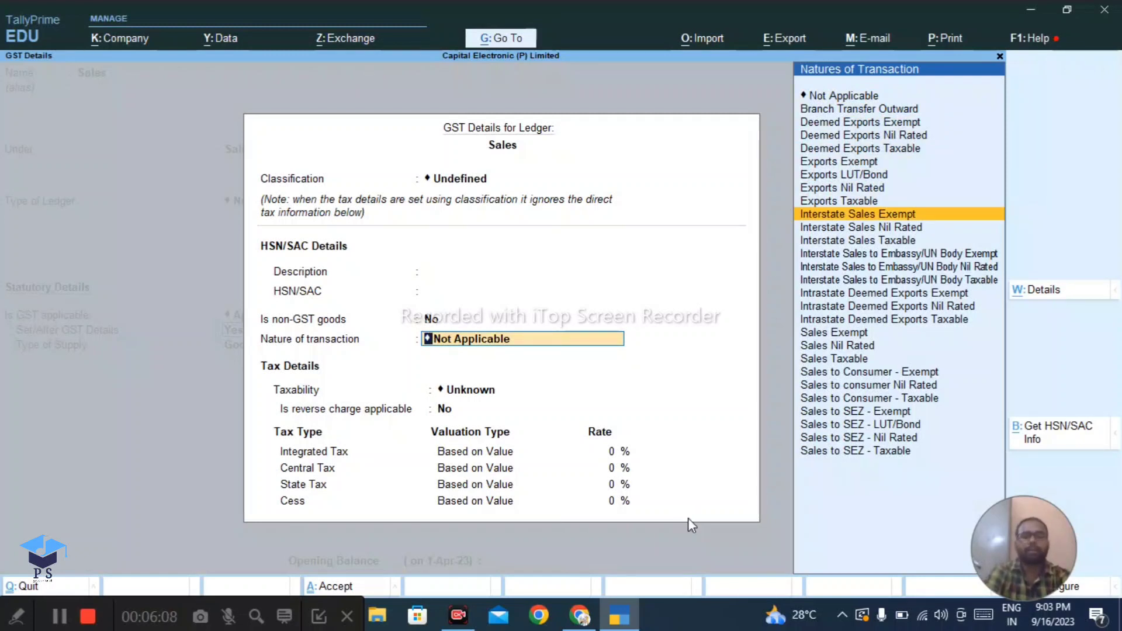
key(ctrl+a)
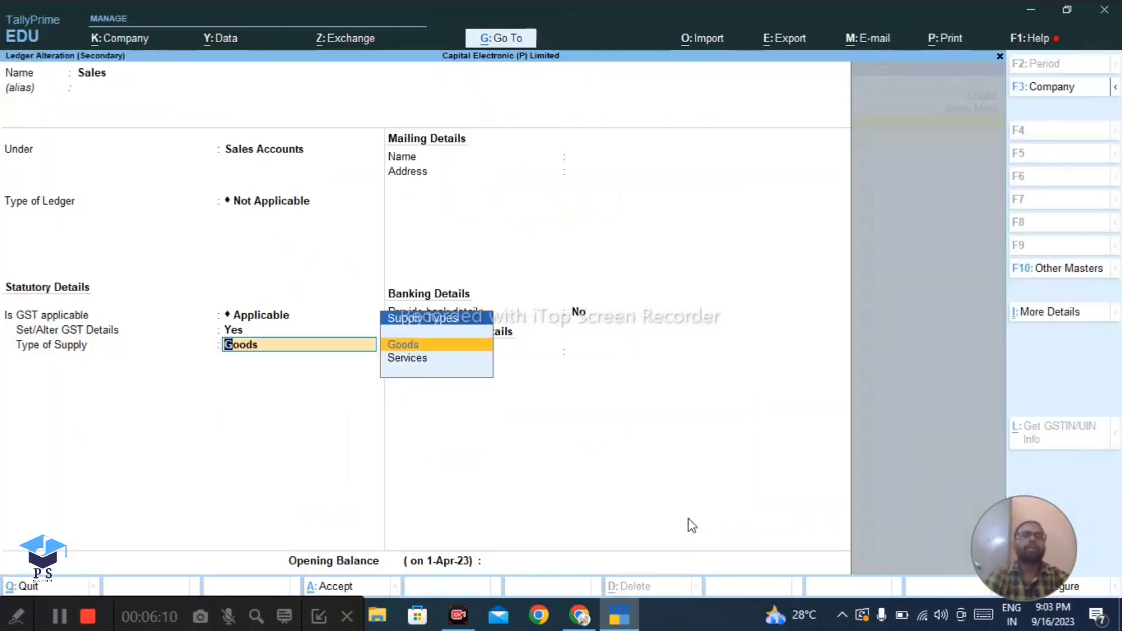
Step: Set the Sales ledger's Set/Alter GST Details to No and keep the type of supply as Goods
key(BackSpace)
text(n)
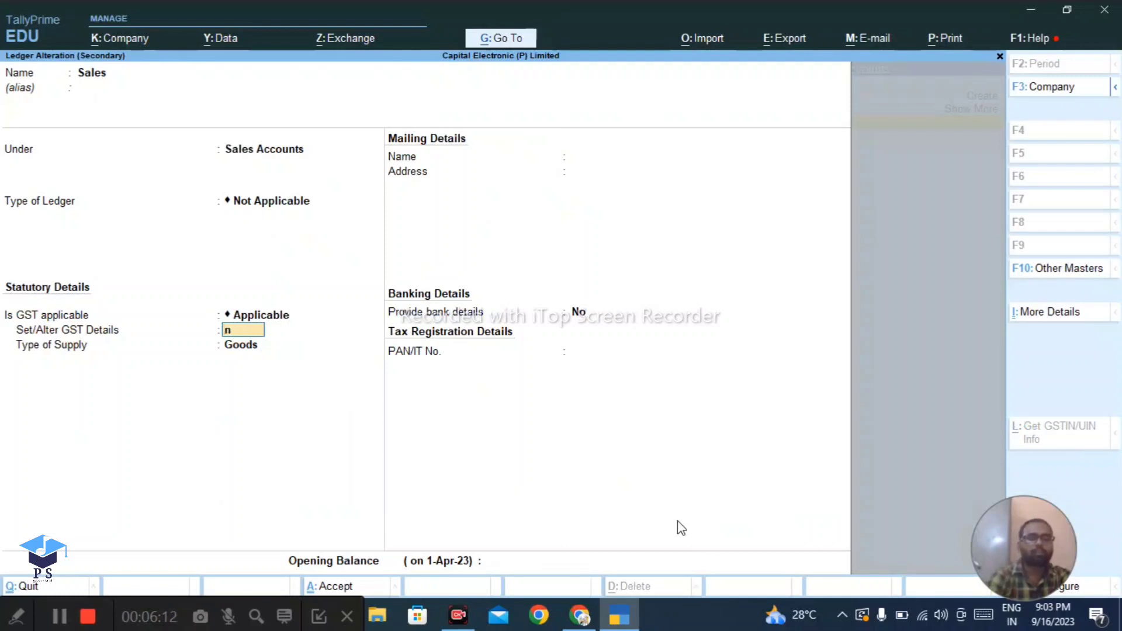
key(Return)
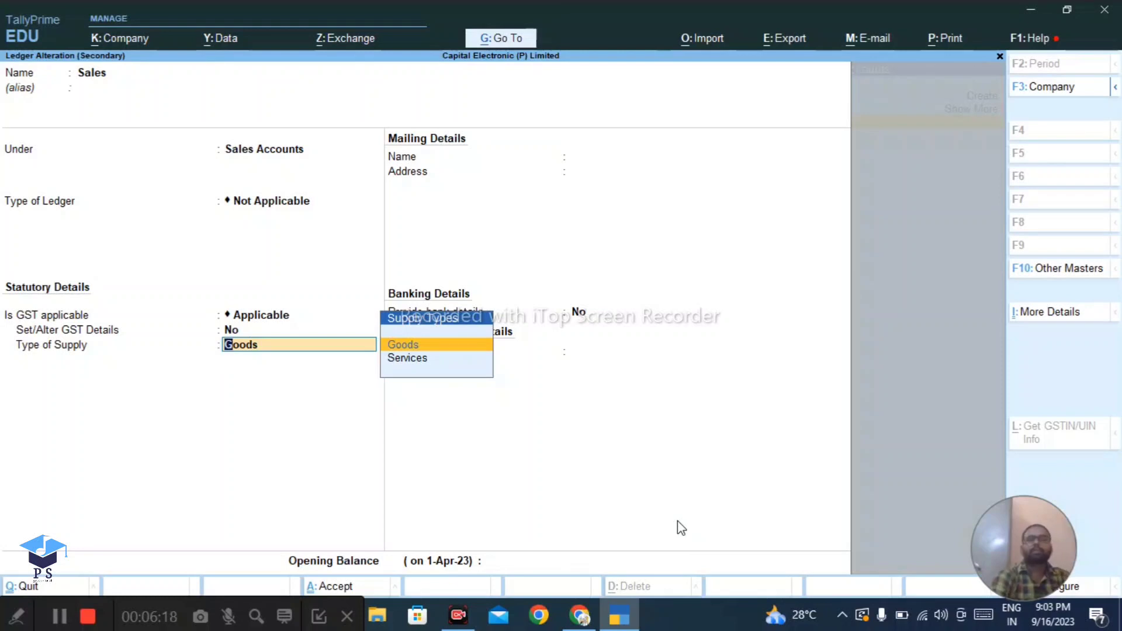
key(Return)
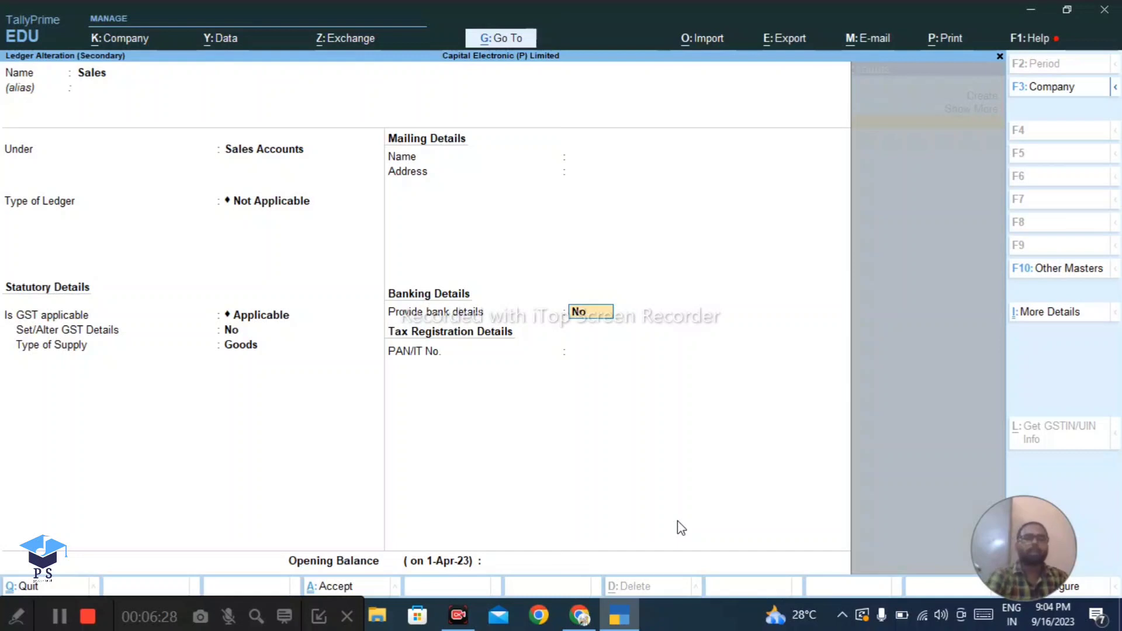
Step: Go back to the Sales ledger's parent group and open the Sales Accounts group for alteration
key(BackSpace)
key(BackSpace)
key(BackSpace)
key(BackSpace)
key(BackSpace)
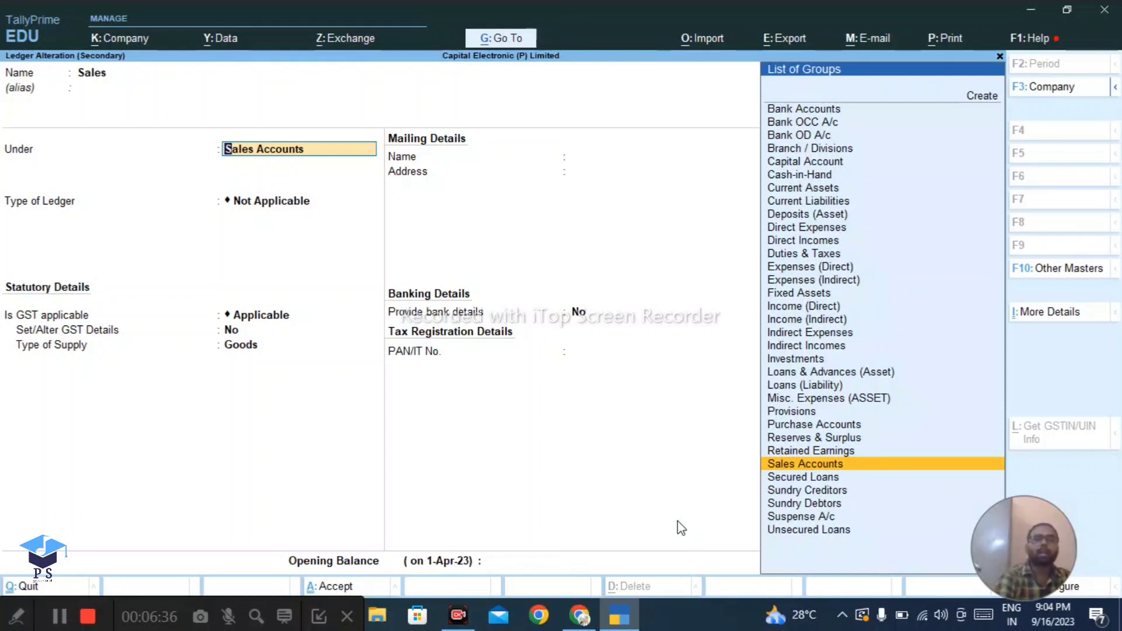
key(ctrl)
key(ctrl+Return)
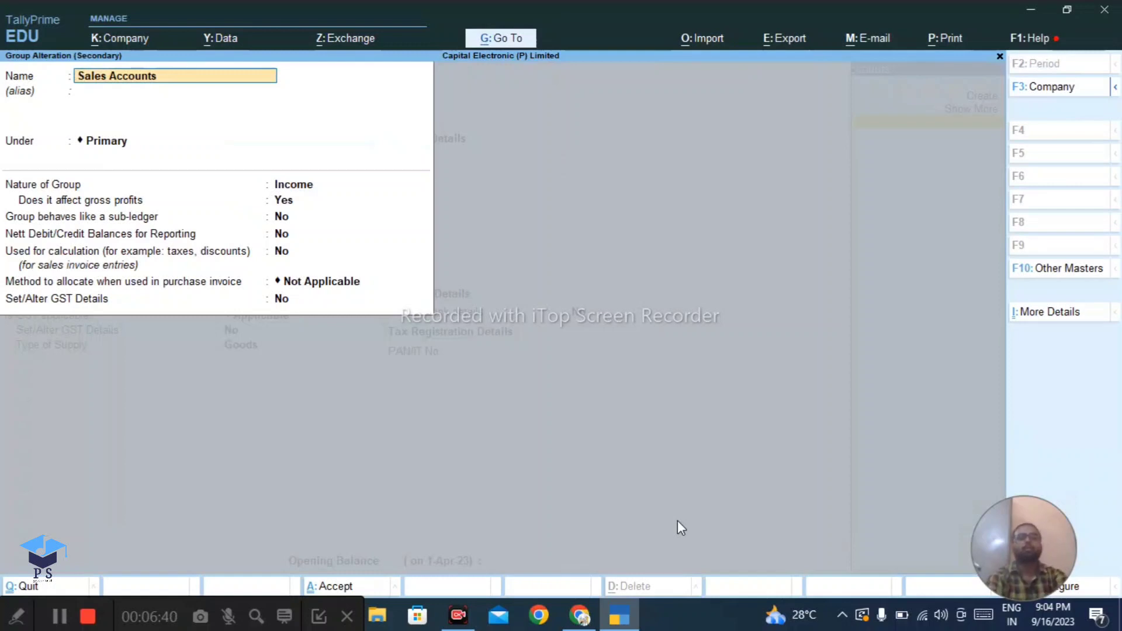
Step: Go through the Sales Accounts group to Set/Alter GST Details and check its configuration, keeping Provide GST Details as Yes
key(Return)
key(Return)
key(Return)
key(Return)
key(Return)
key(Return)
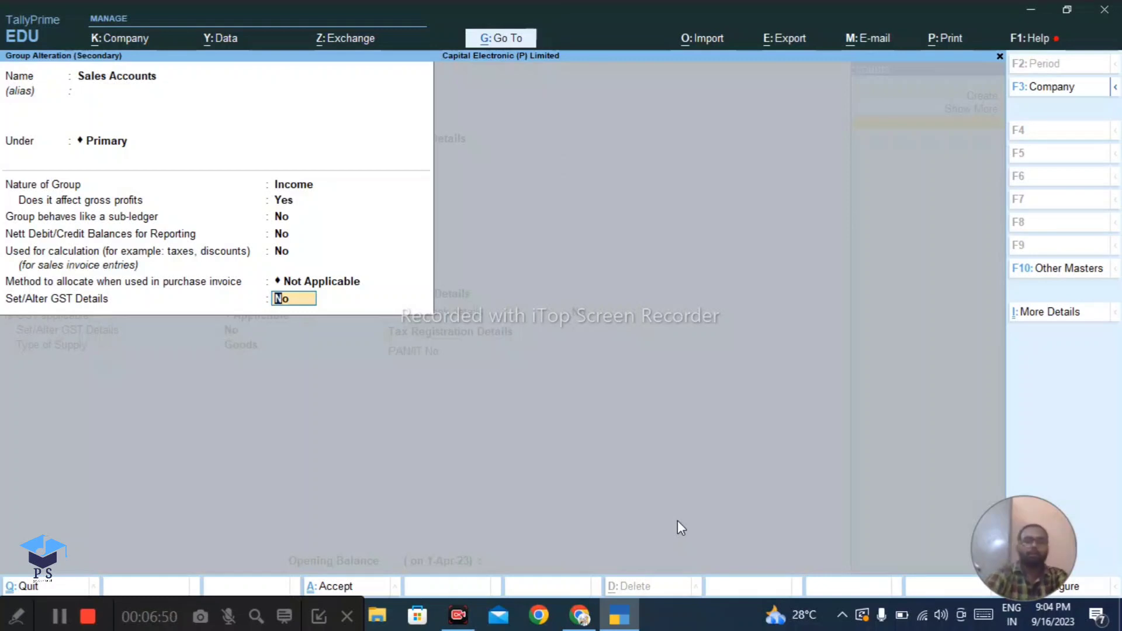
key(F12)
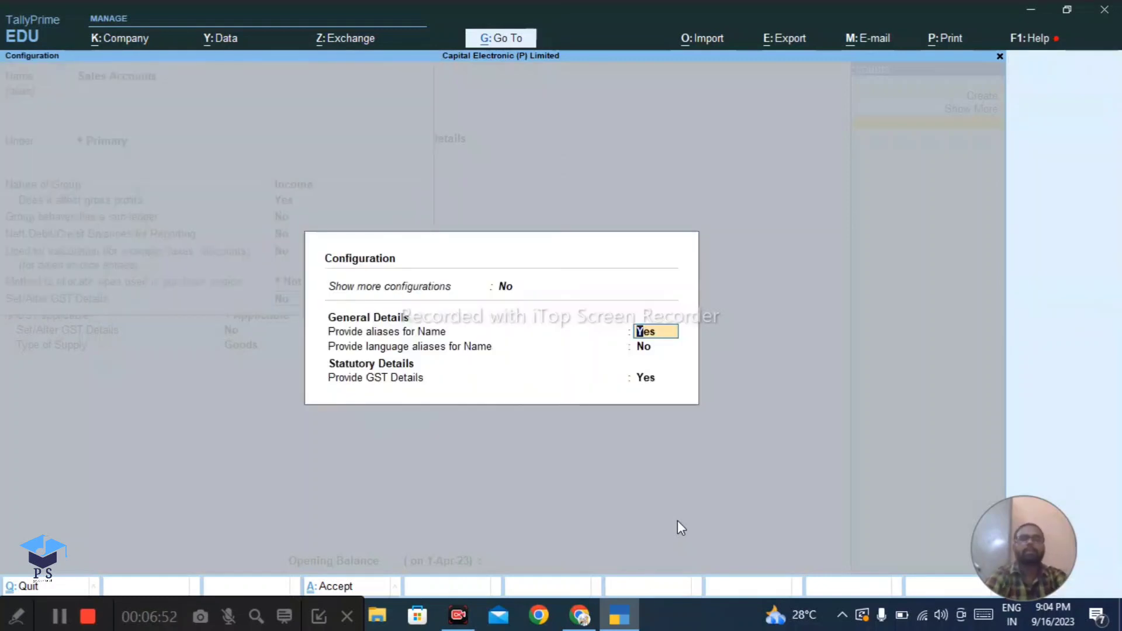
key(Return)
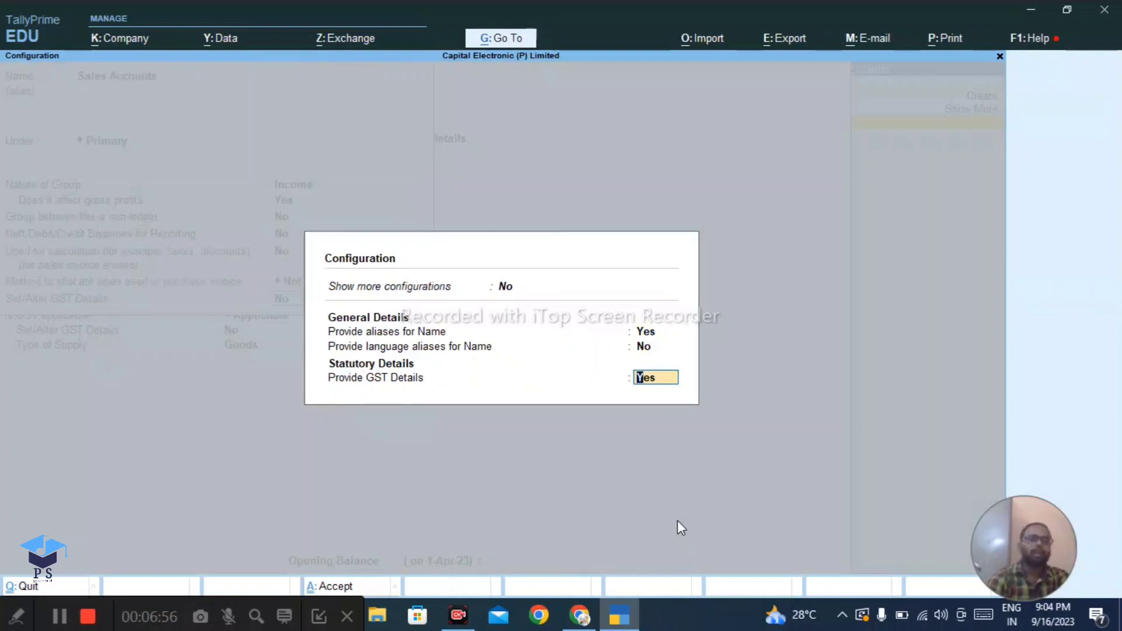
key(Return)
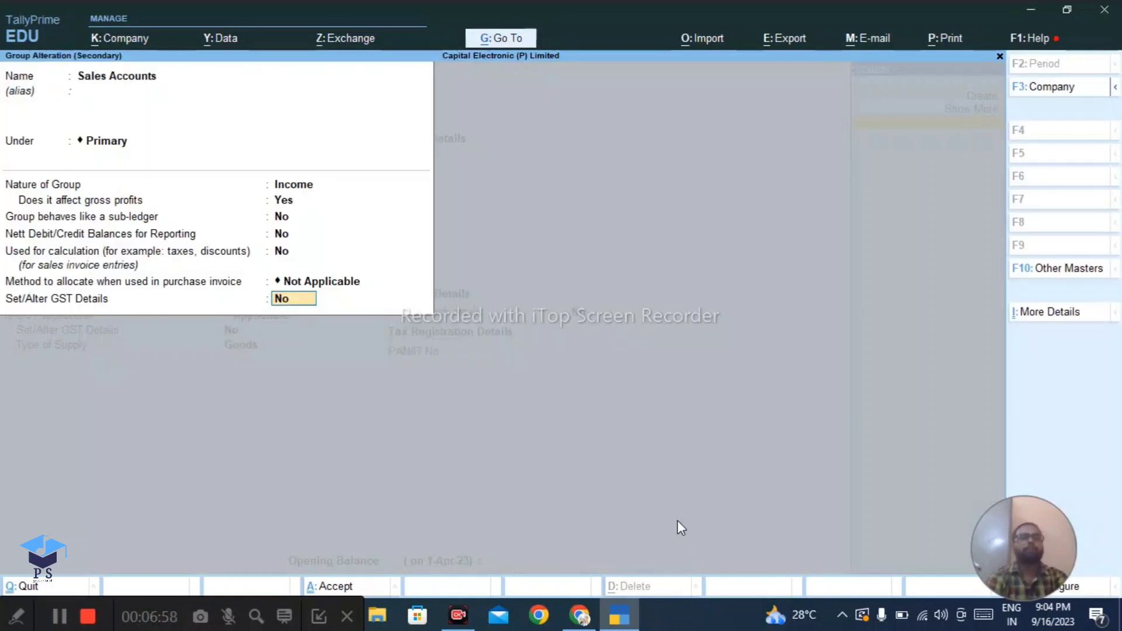
Step: Set the Sales Accounts group's Set/Alter GST Details to Yes to view its GST details, and quit the group without saving
text(yes)
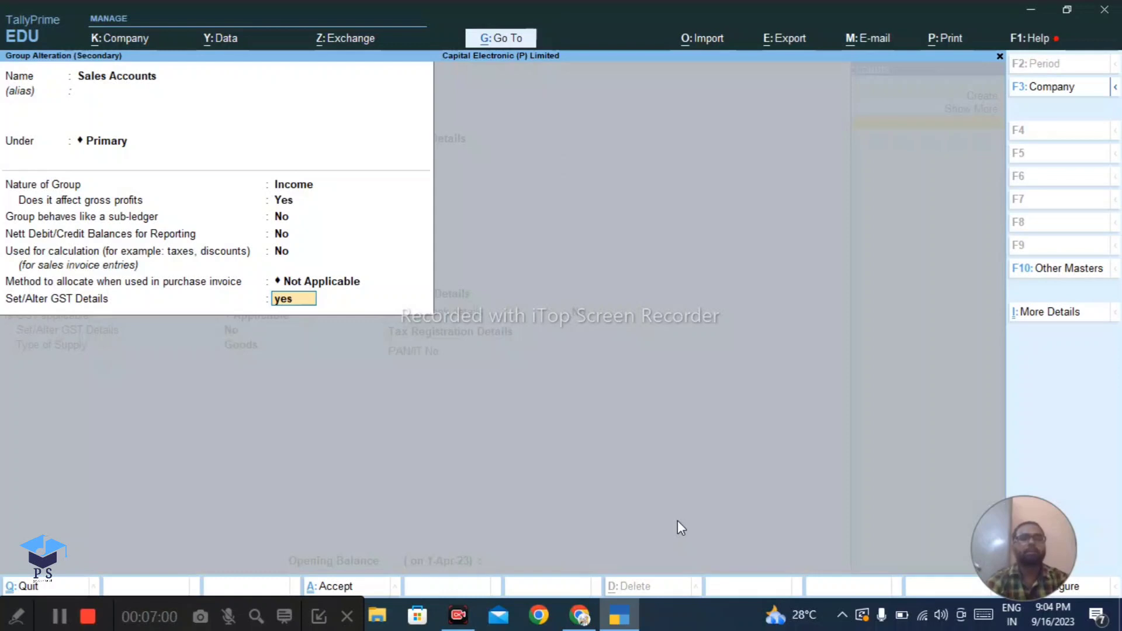
key(Return)
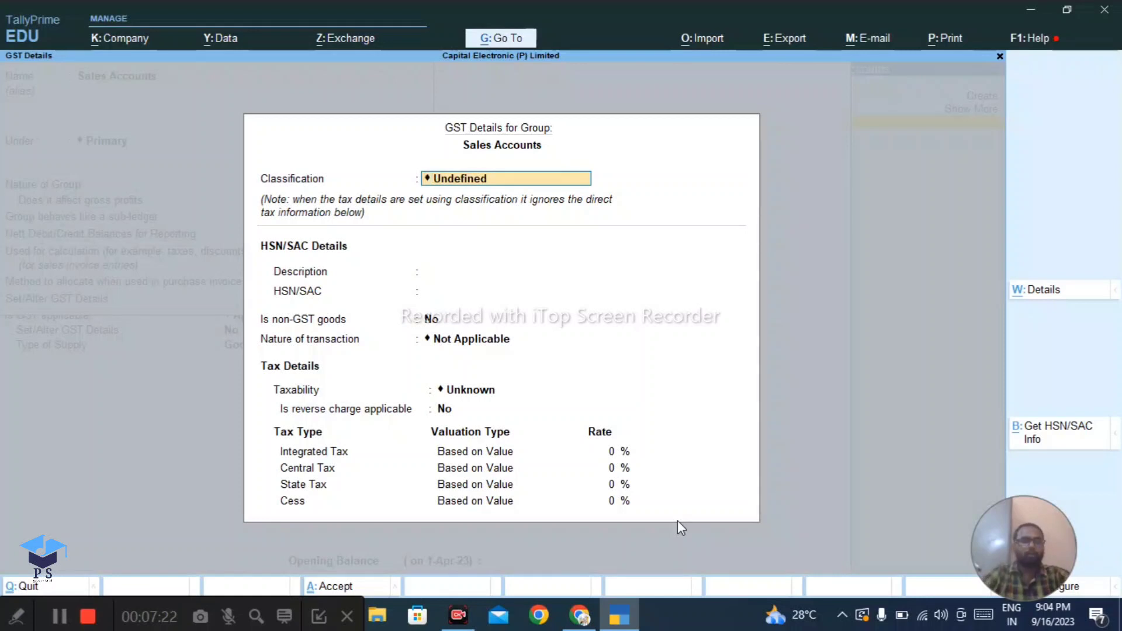
key(Escape)
key(Escape)
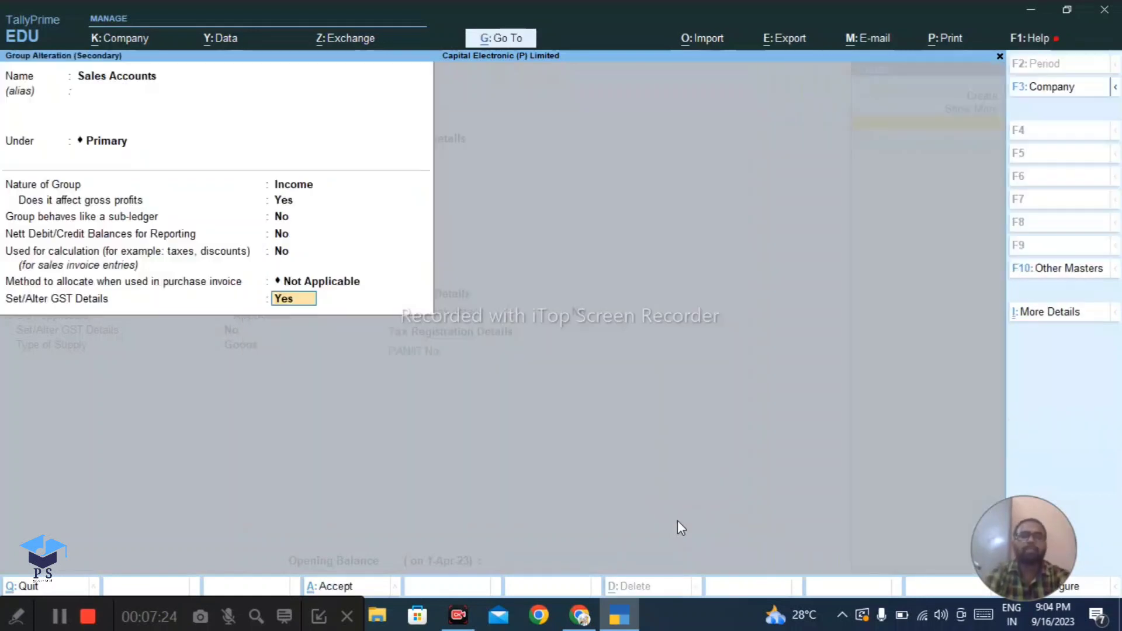
key(Escape)
key(y)
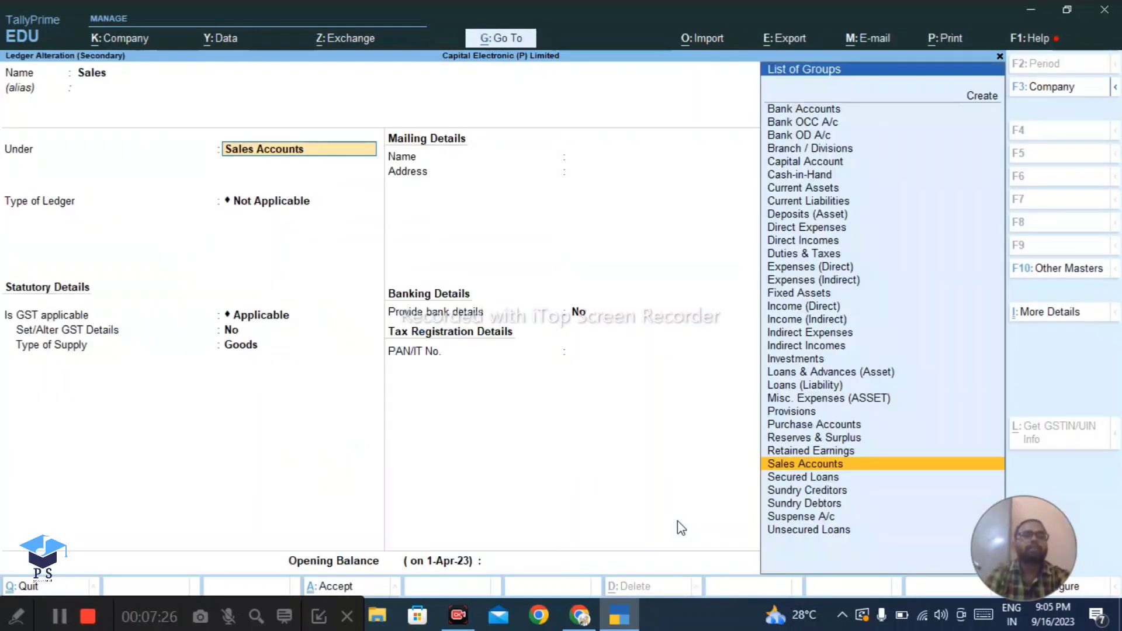
Step: Set the Sales ledger's Set/Alter GST Details to Yes to view its GST details, and quit the ledger without saving
key(Return)
key(Return)
key(Return)
key(Return)
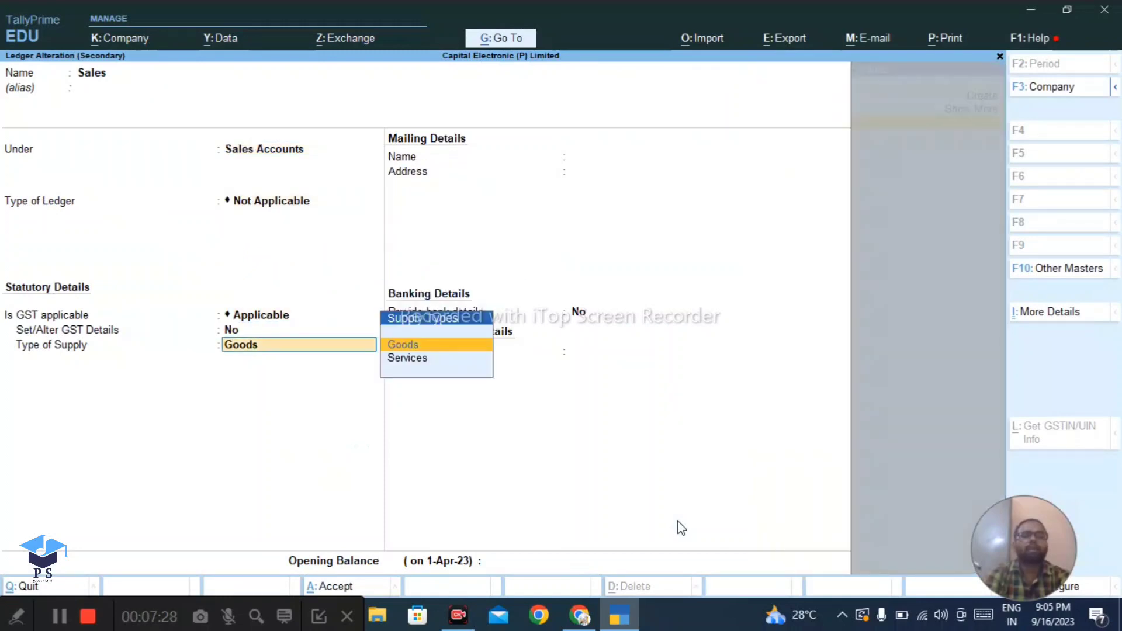
key(BackSpace)
key(y)
key(Return)
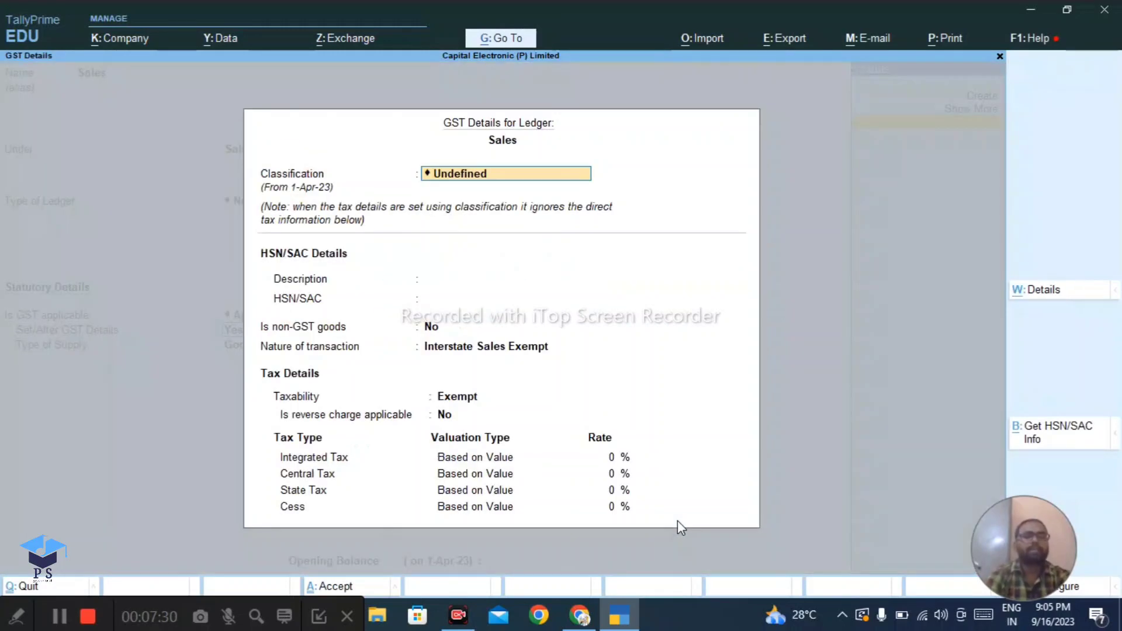
key(Escape)
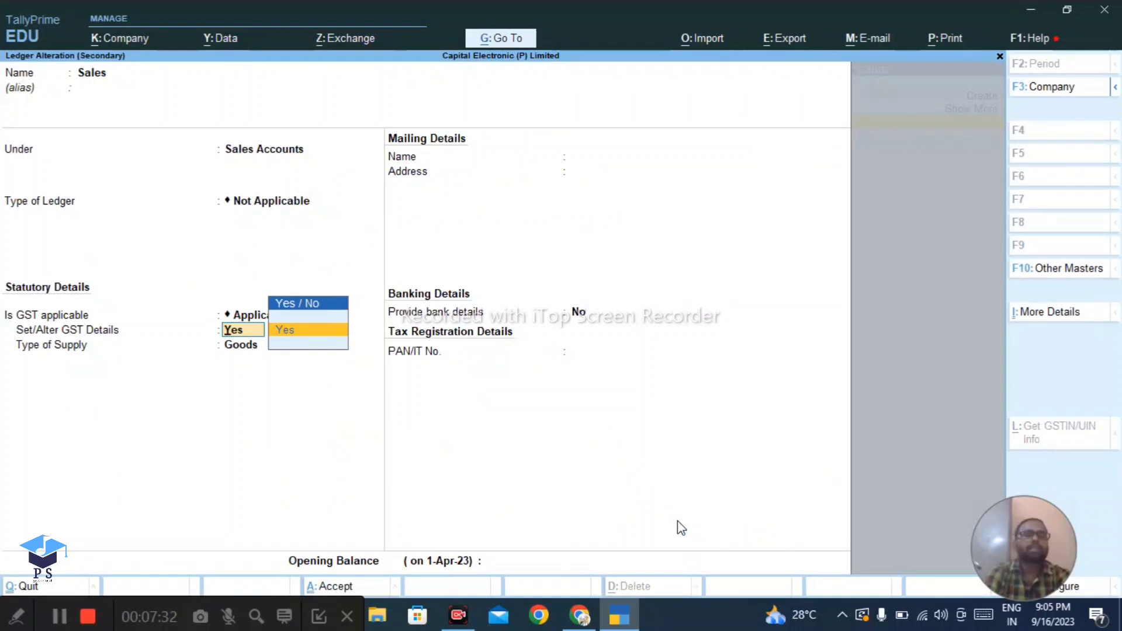
key(BackSpace)
key(Escape)
key(y)
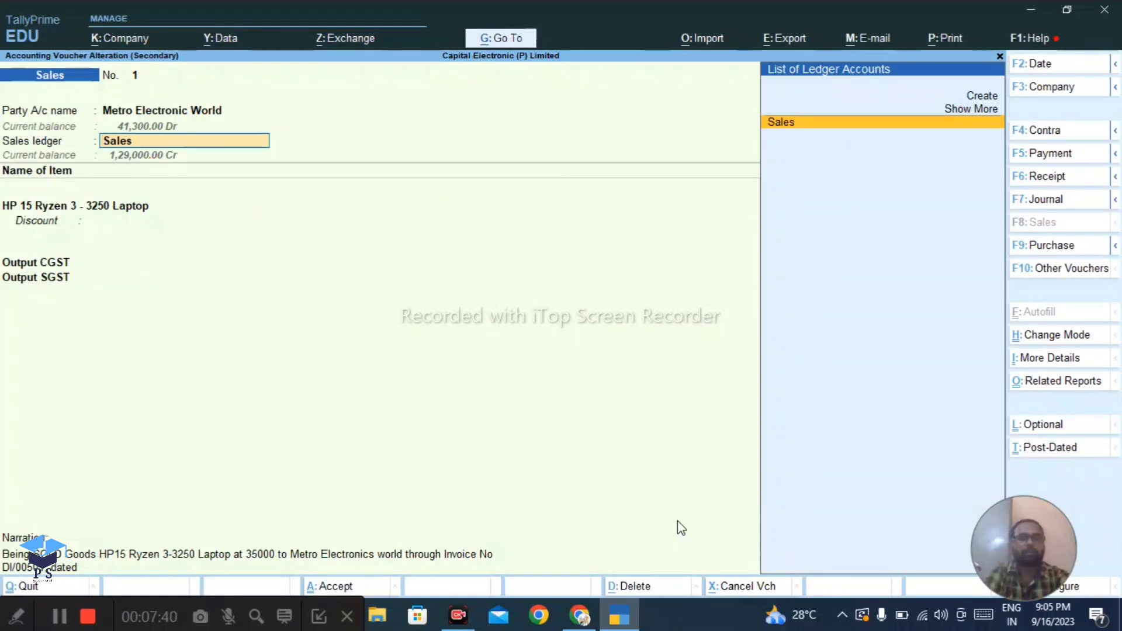
Step: Keep Sales as the voucher's sales ledger and open the HP 15 Ryzen 3 - 3250 Laptop stock item for alteration
key(Return)
key(Return)
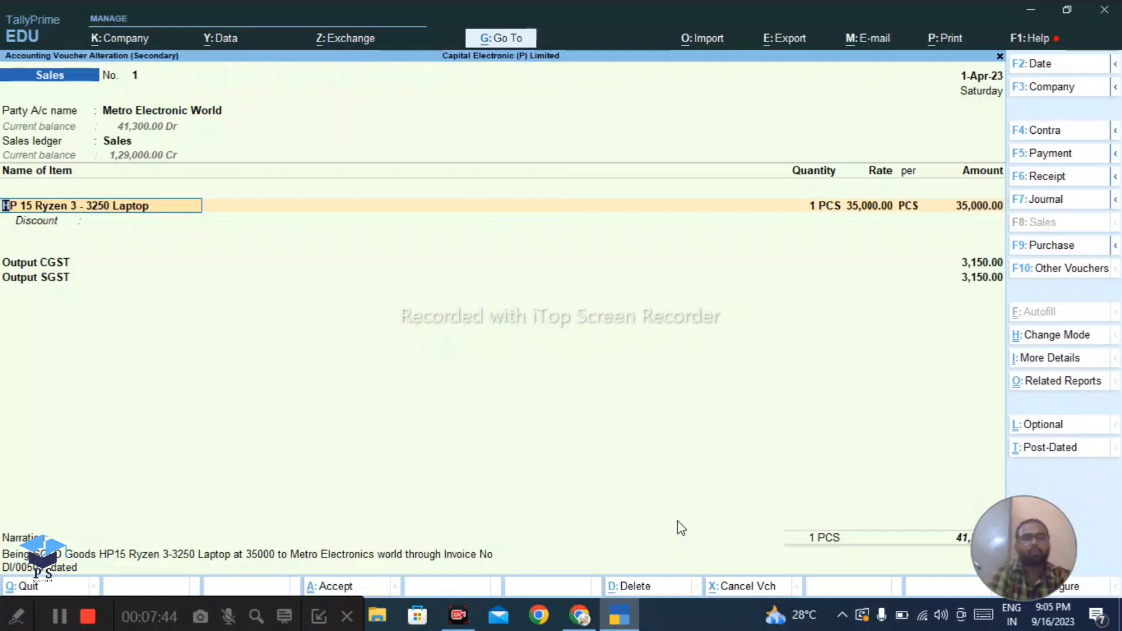
key(ctrl+Return)
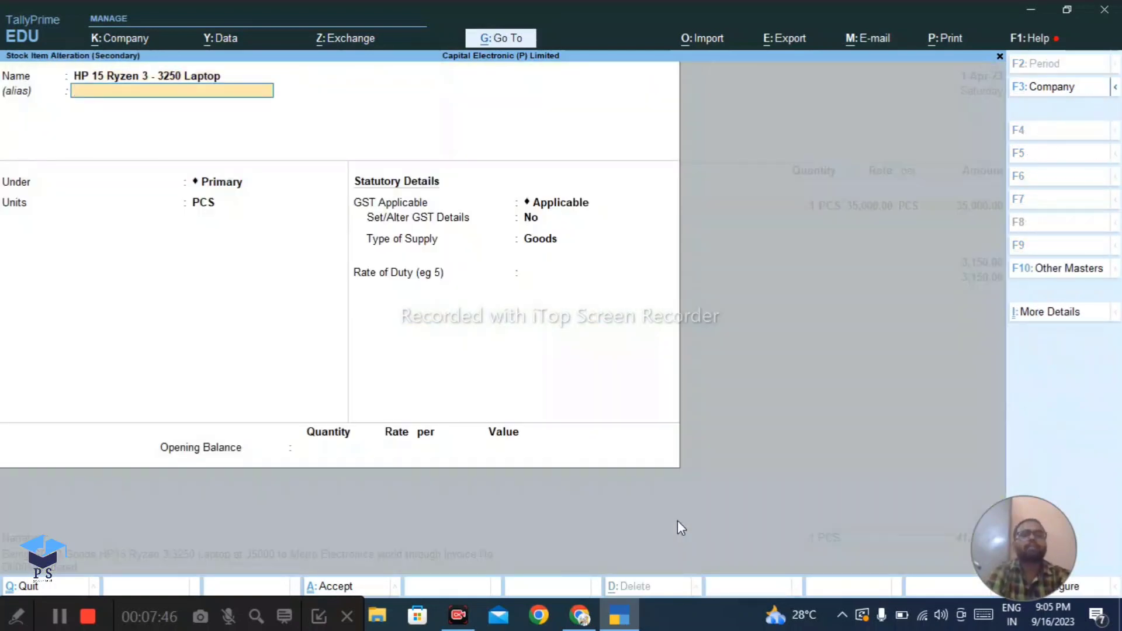
Step: Set the HP 15 Ryzen 3 - 3250 Laptop item's Set/Alter GST Details to Yes to view its GST details
key(Return)
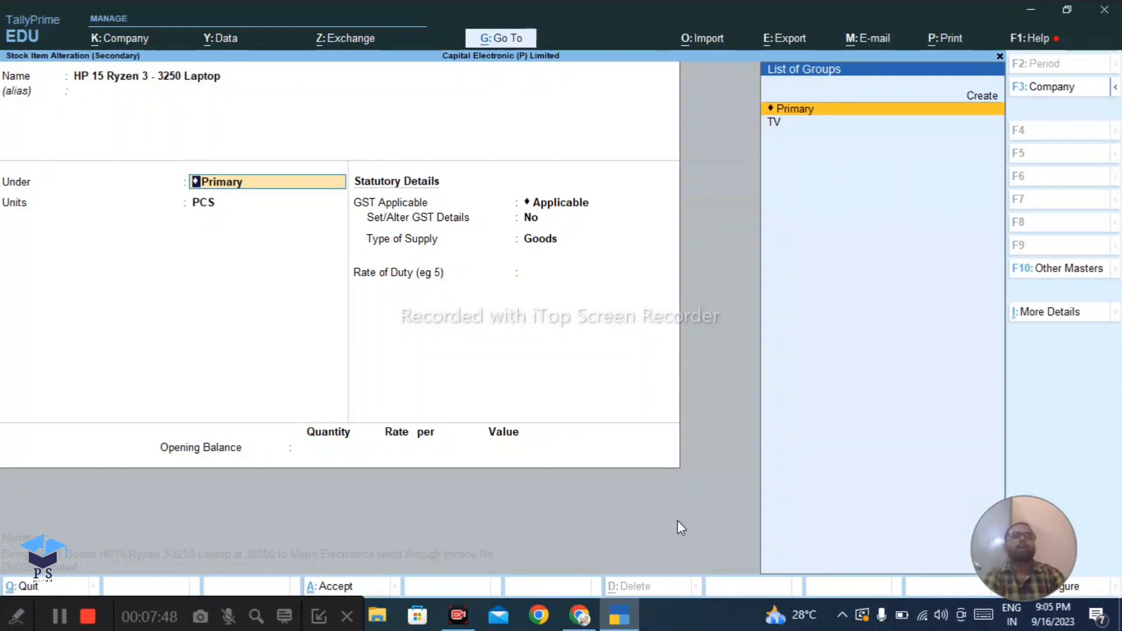
key(Return)
key(Return)
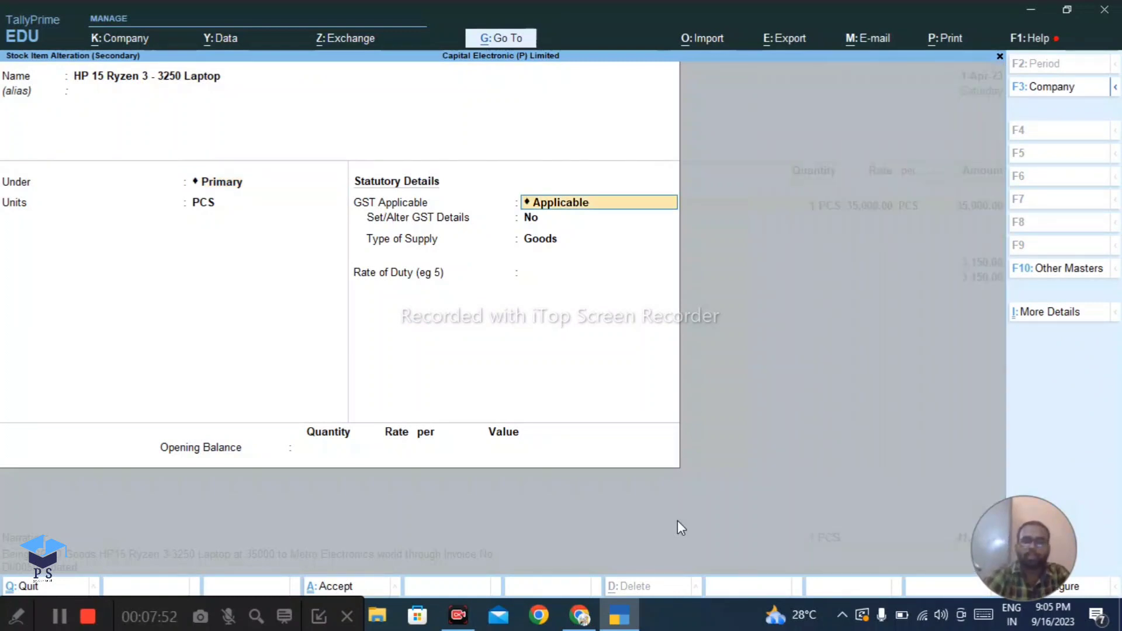
key(Return)
text(yes)
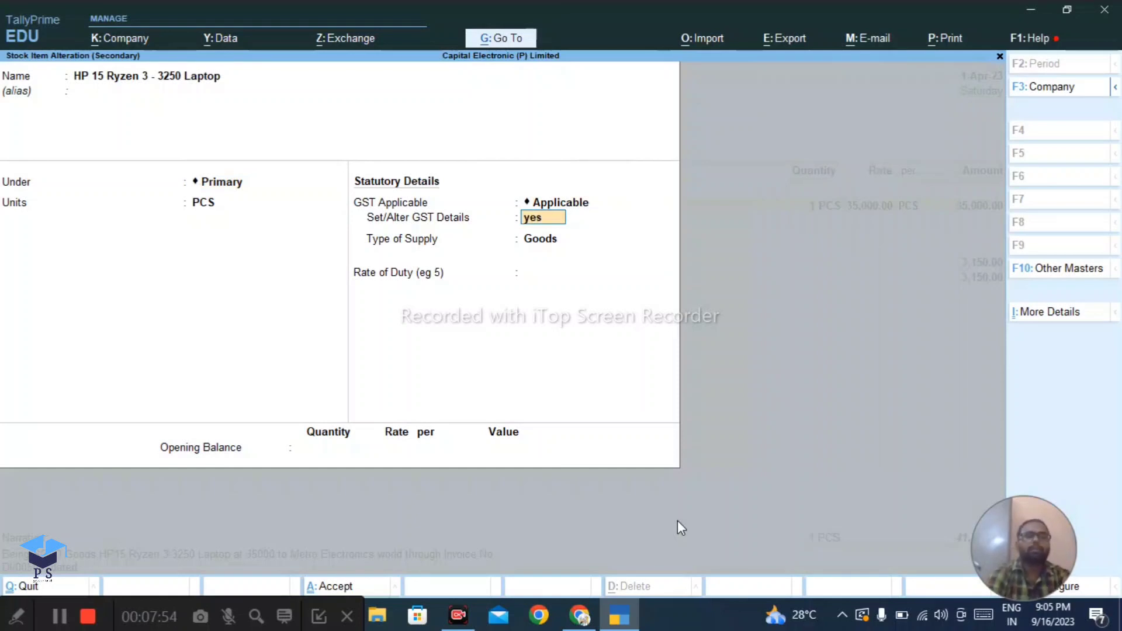
key(Return)
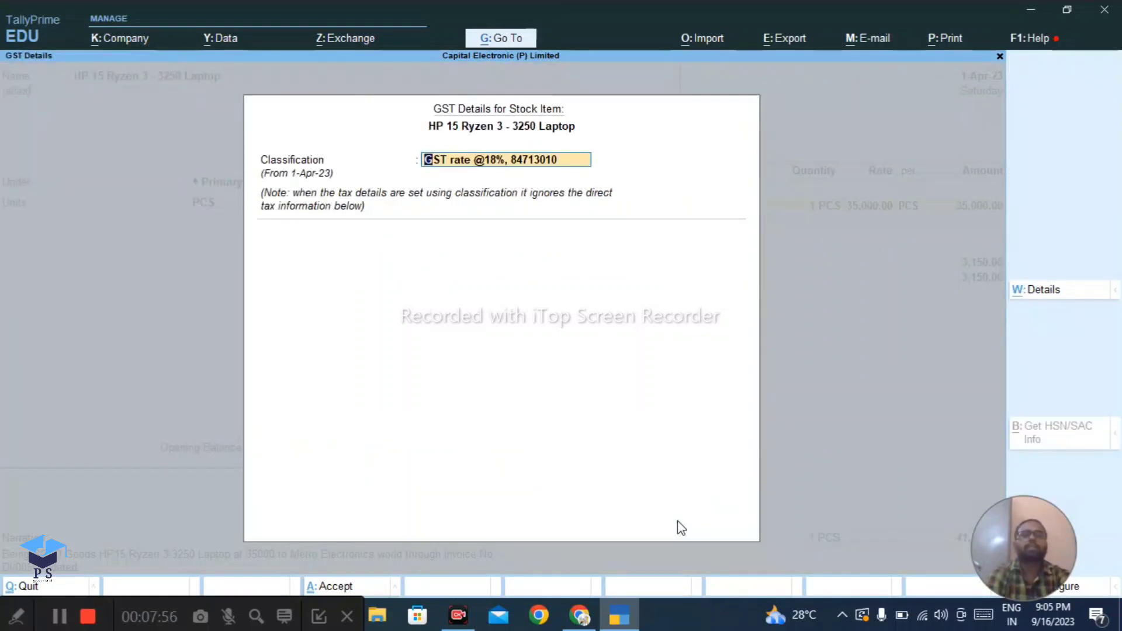
Step: Set the stock item's GST classification to Undefined, leaving description and HSN/SAC blank and non-GST goods as No
key(BackSpace)
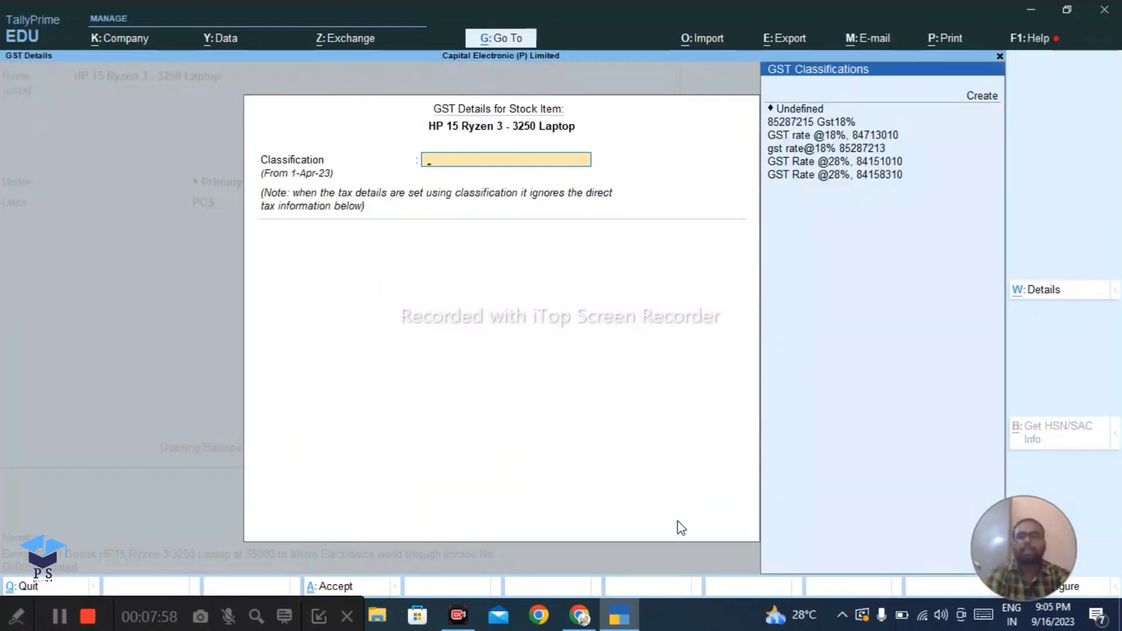
key(Down)
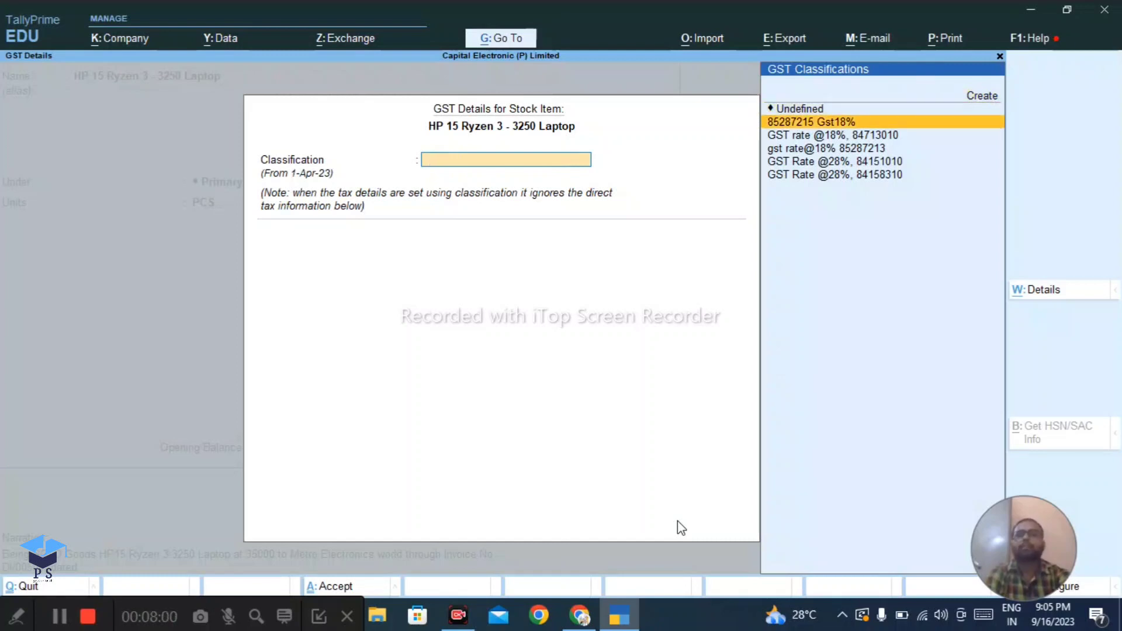
key(Up)
key(Return)
key(Return)
key(Return)
key(Return)
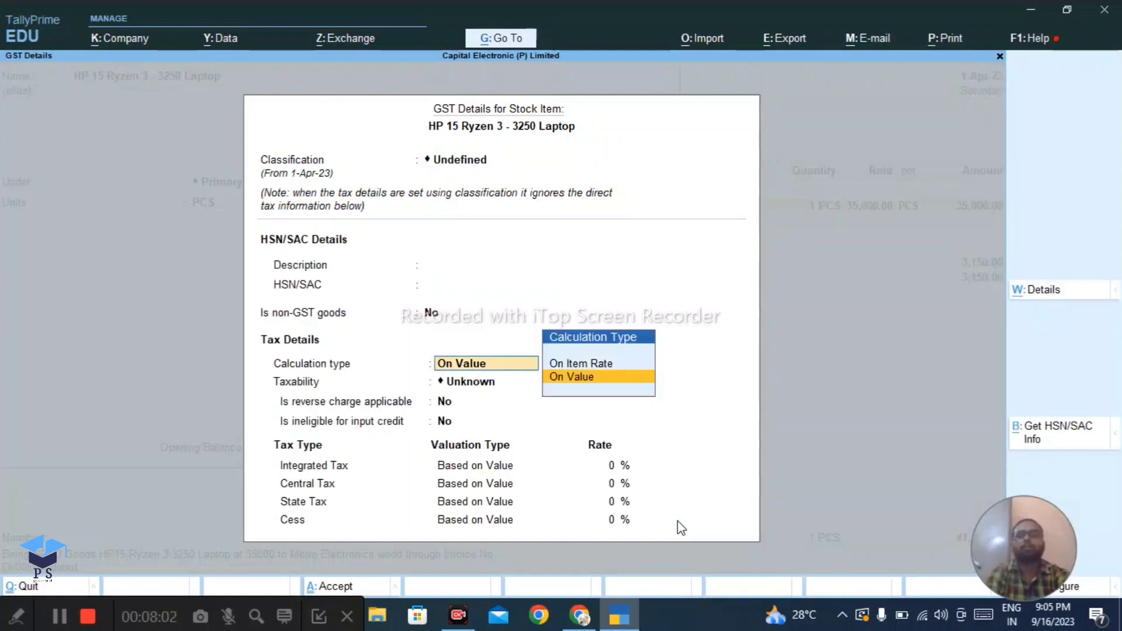
Step: Keep the calculation type On Value and set Taxability to Taxable, with reverse charge and input credit ineligibility kept as No
key(Return)
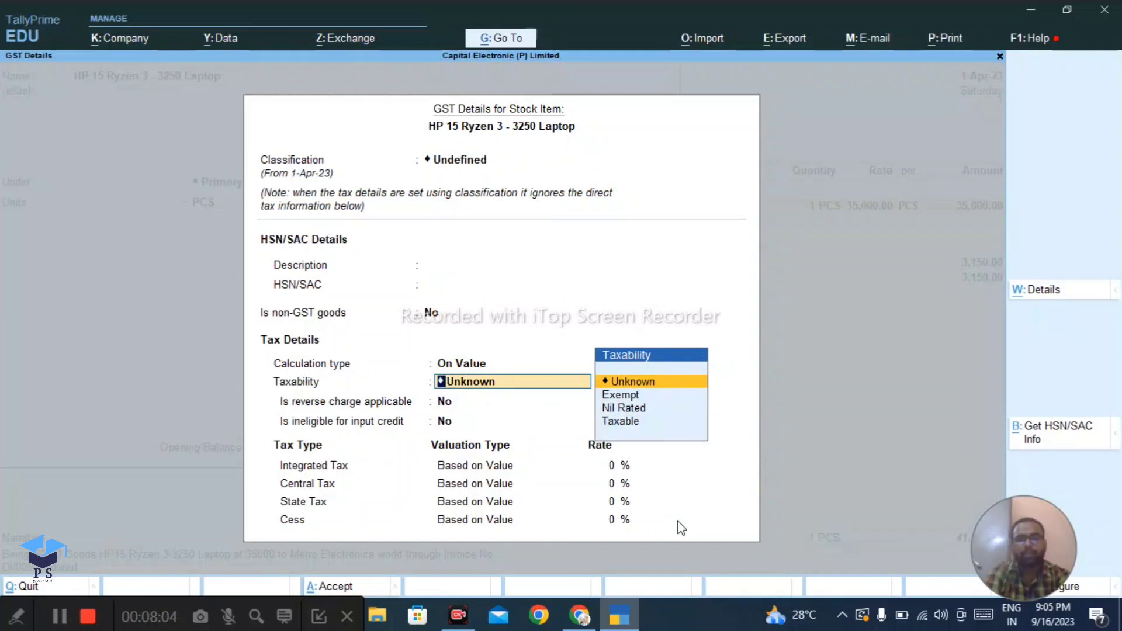
key(Down)
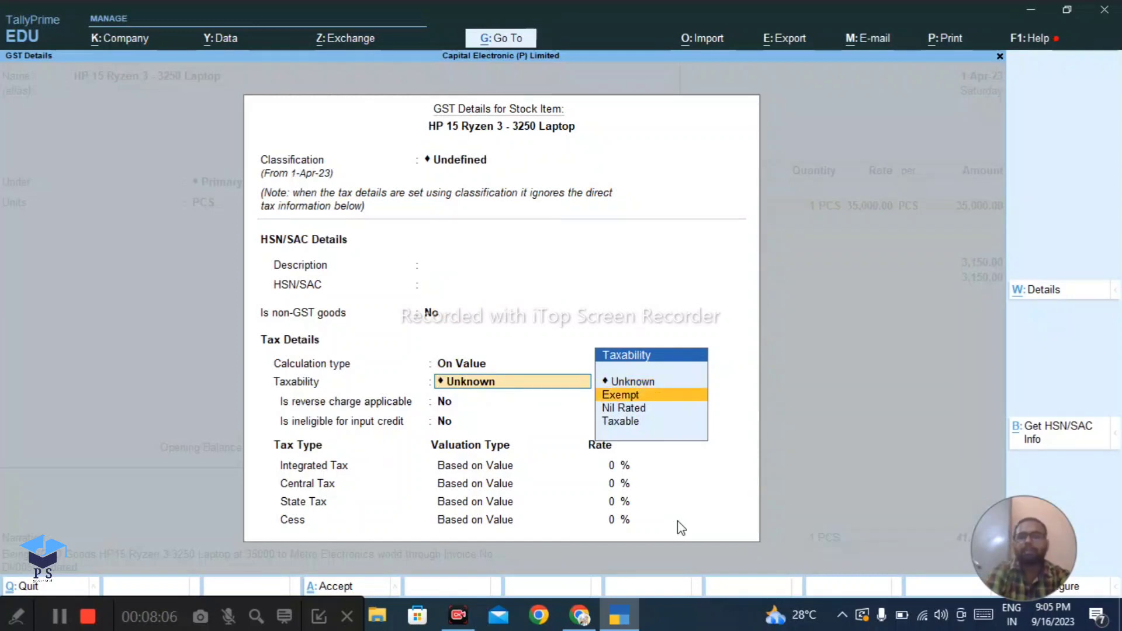
key(Down)
key(Down)
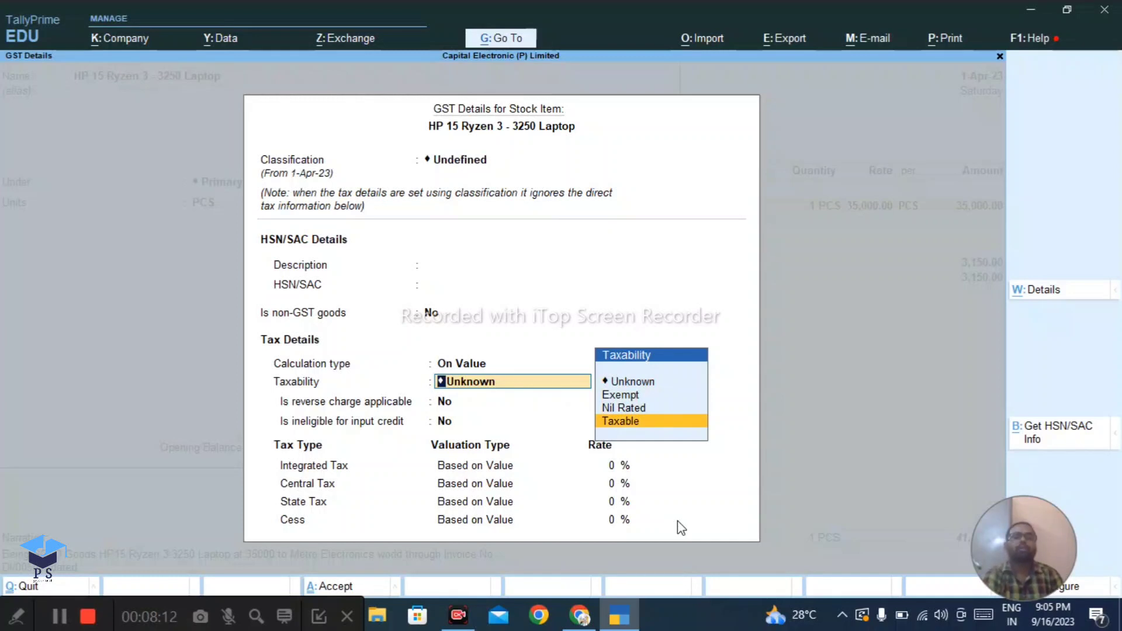
key(Return)
key(Return)
key(Return)
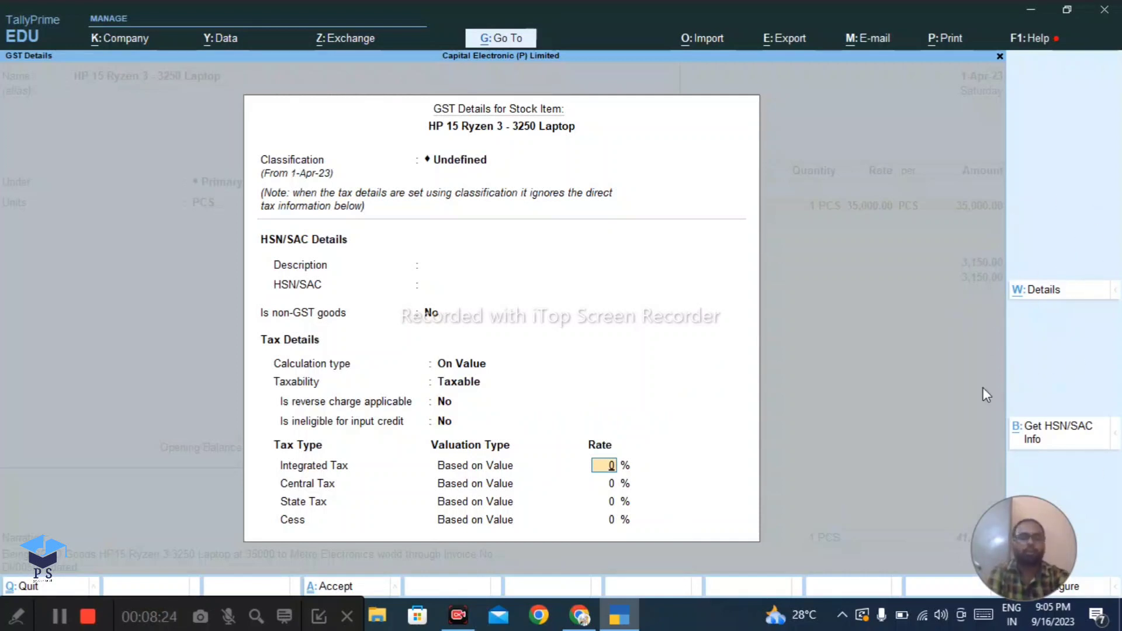
Step: Examine the stock item's Tax Rate History, checking the applicable date and GST classification, and return to its GST details
key(Escape)
key(Return)
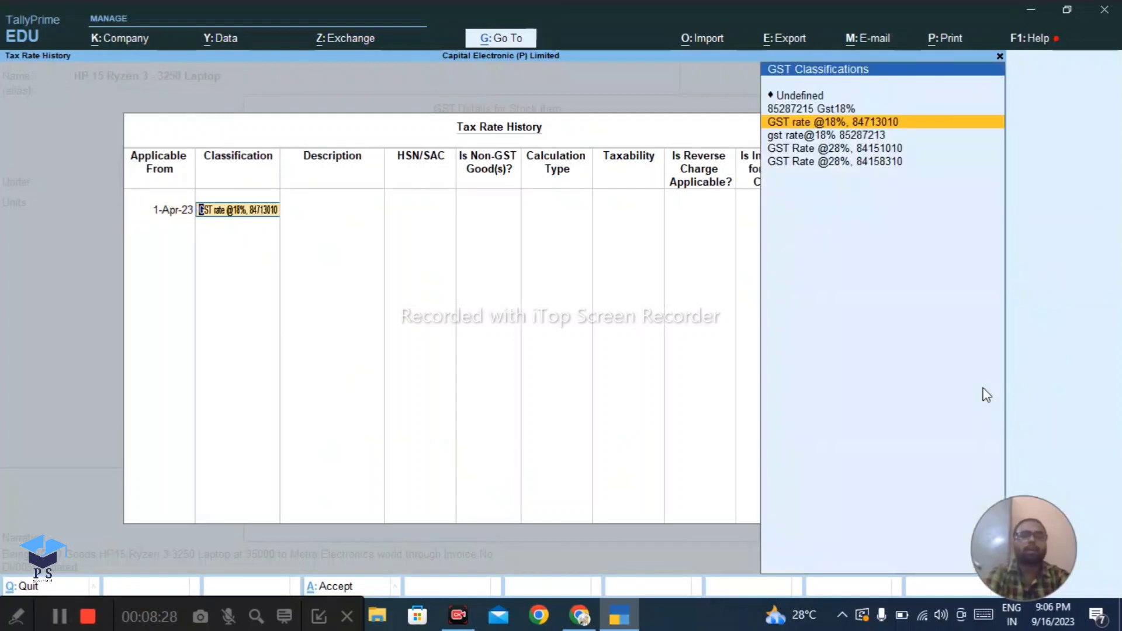
key(Return)
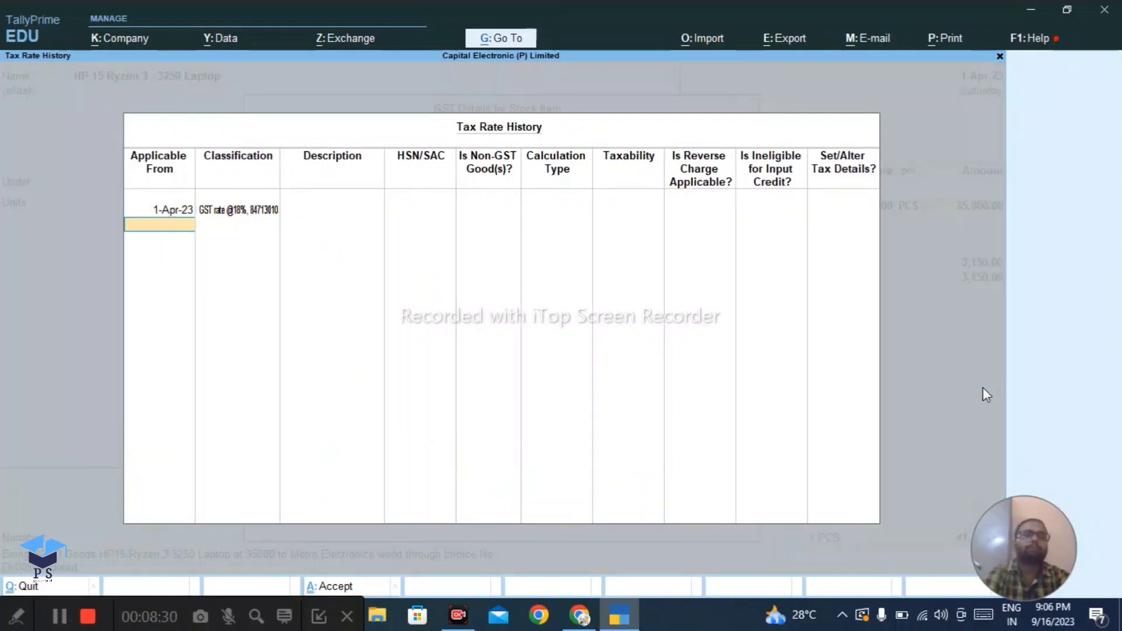
key(BackSpace)
key(Return)
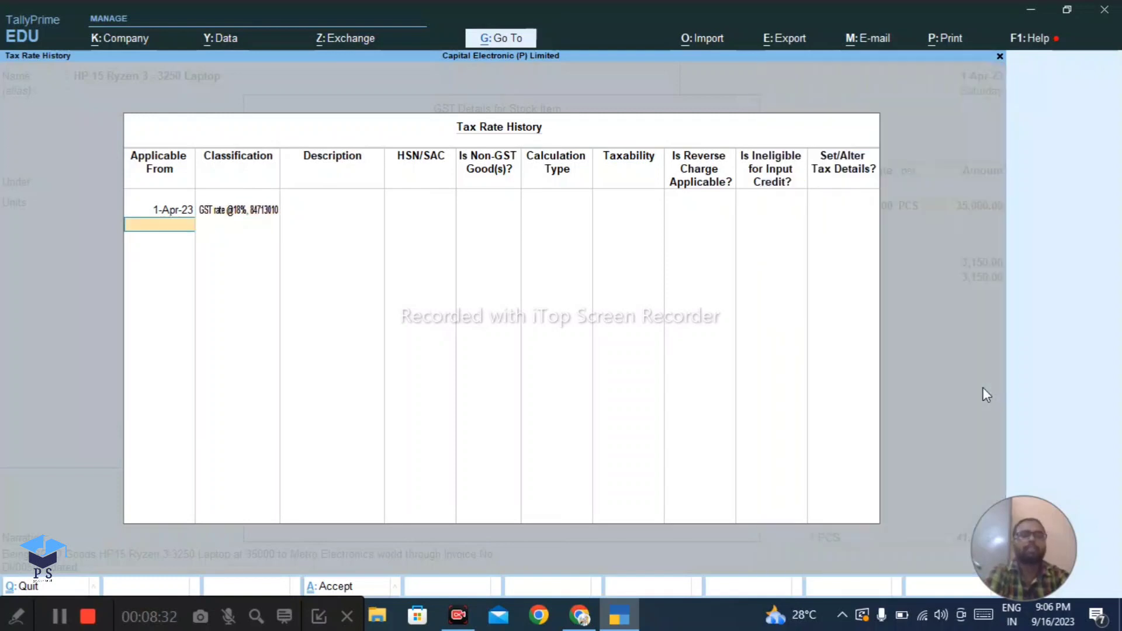
key(BackSpace)
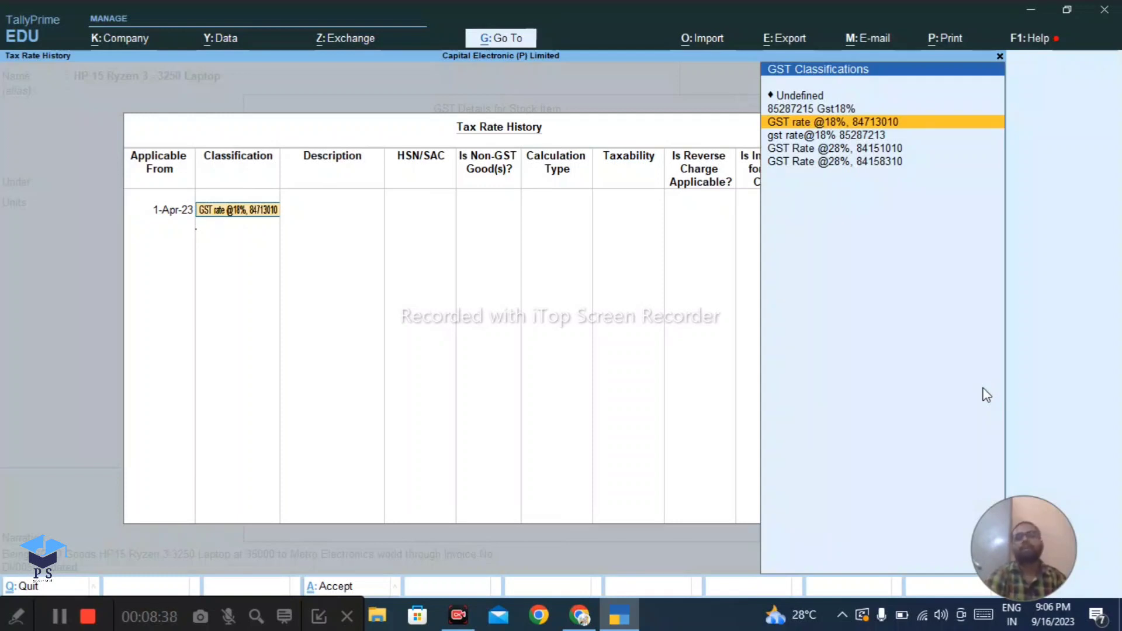
key(BackSpace)
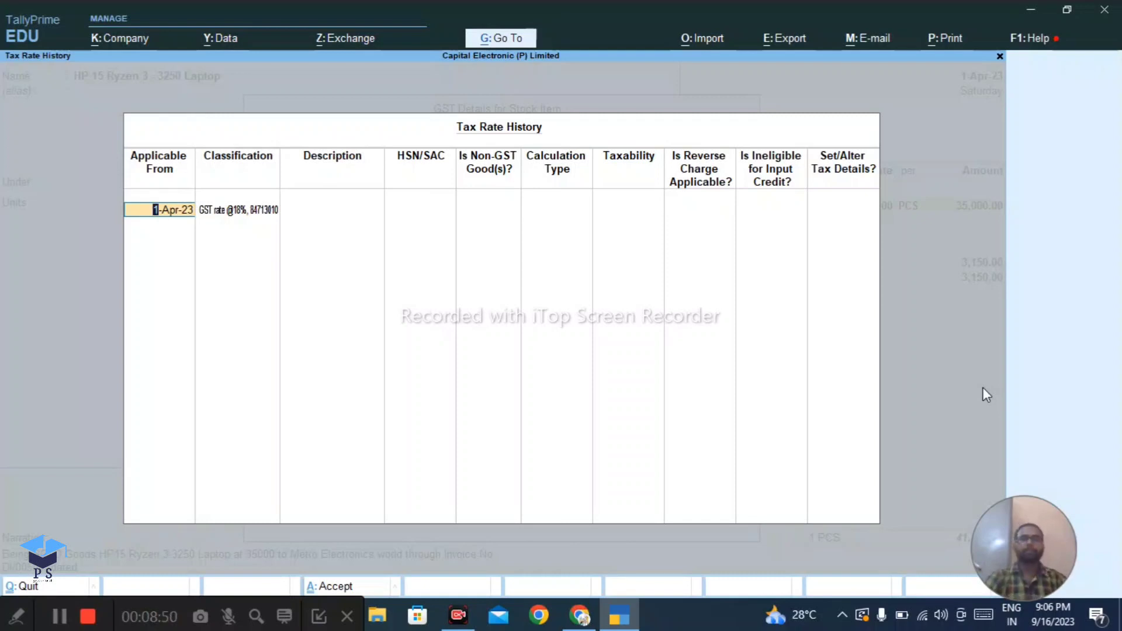
key(BackSpace)
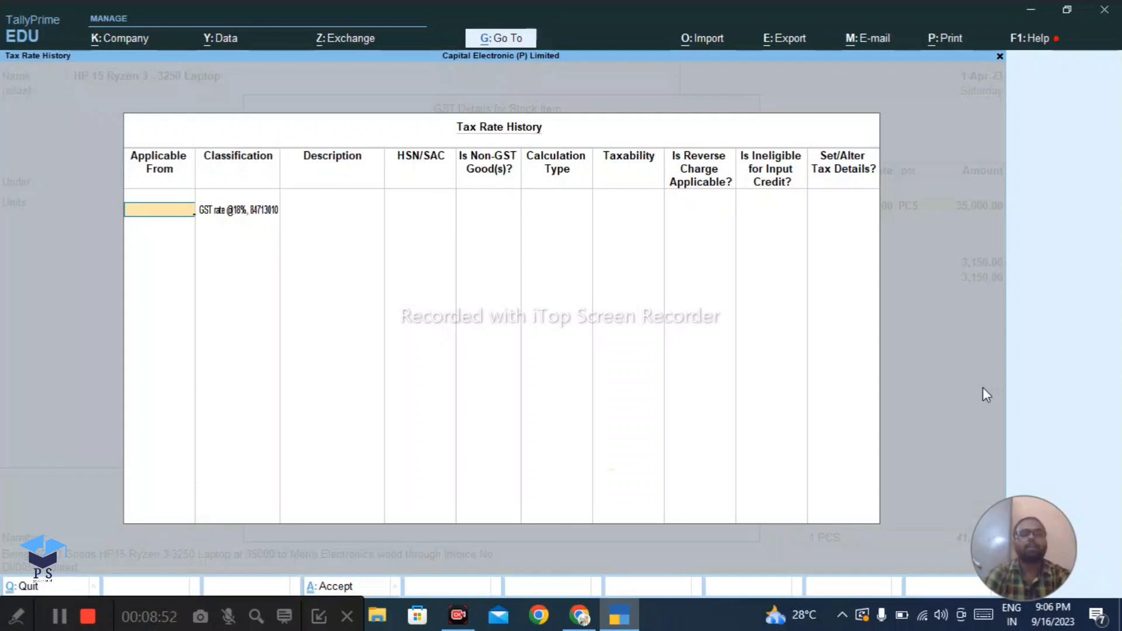
key(Return)
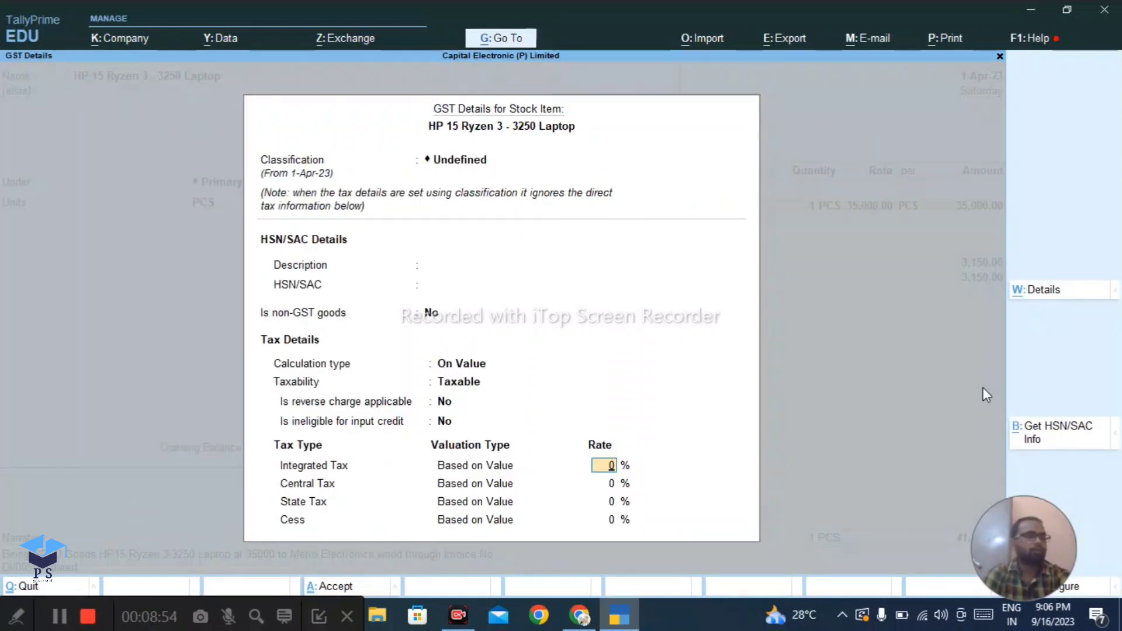
Step: Quit the GST details and the laptop stock item without saving, returning to the sales voucher
key(Escape)
key(y)
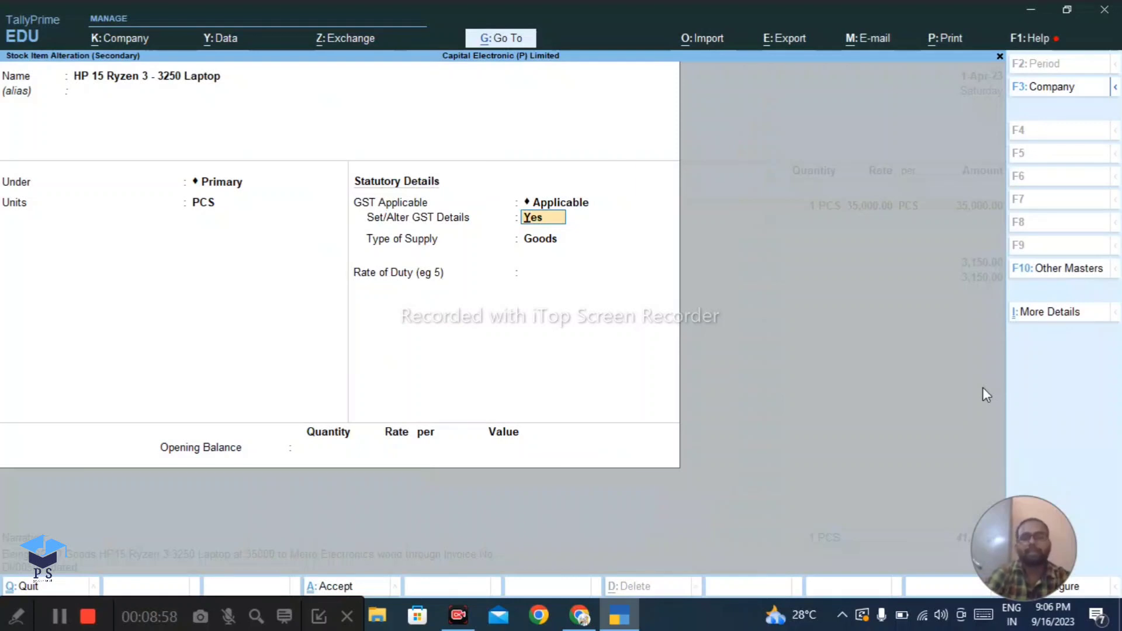
key(Escape)
key(Escape)
key(y)
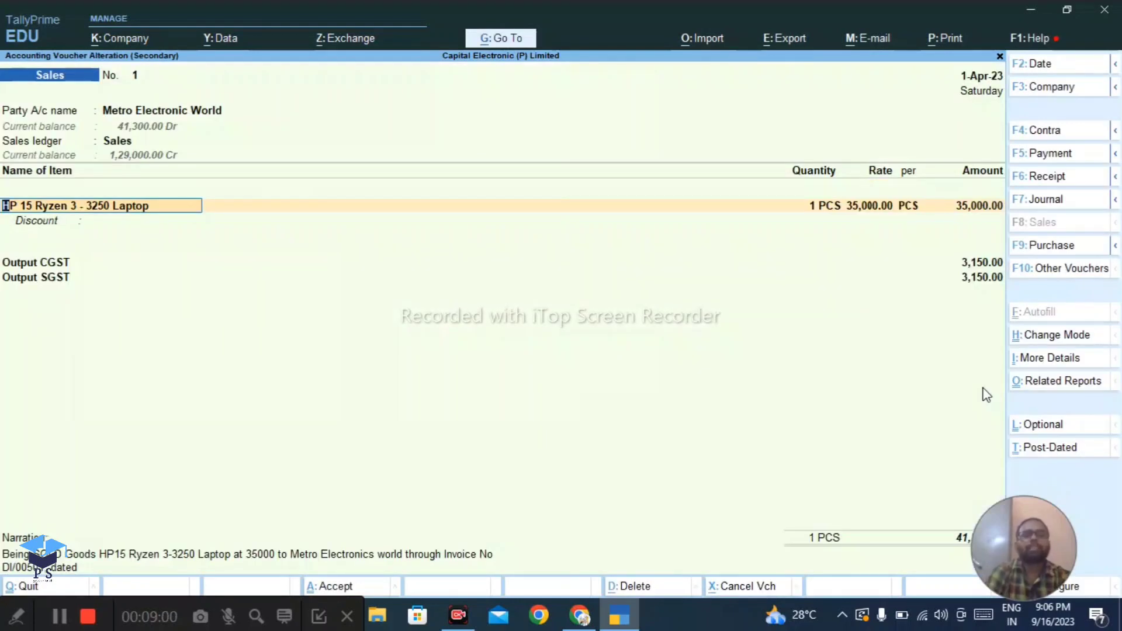
Step: Reopen the laptop stock item, place it under the TV group, and open that stock group for alteration
key(ctrl+Return)
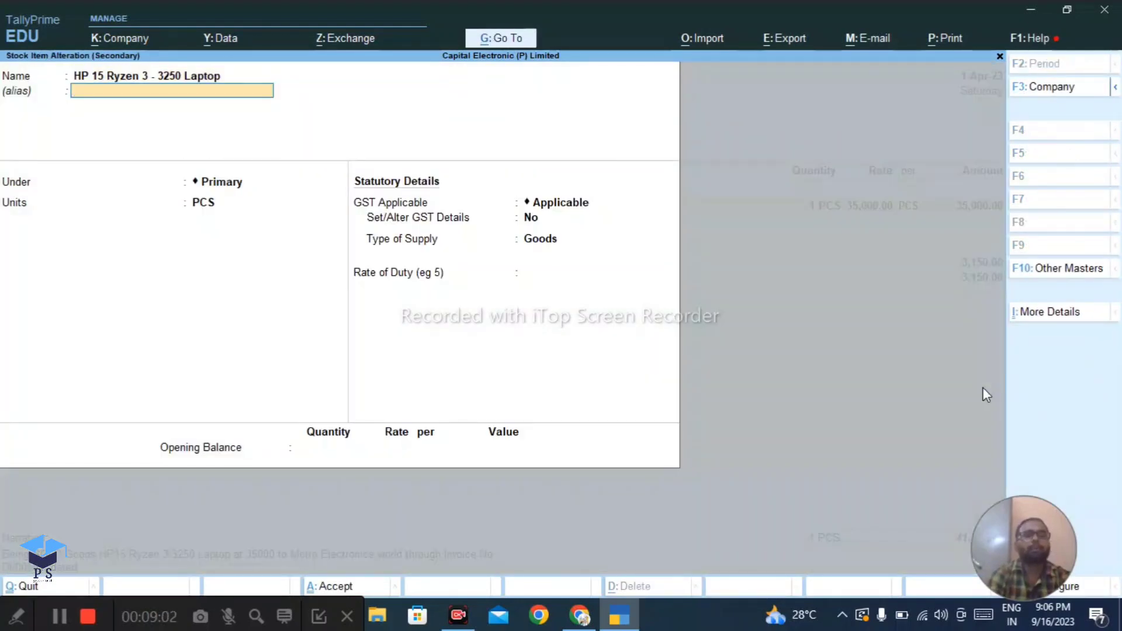
key(Return)
key(Down)
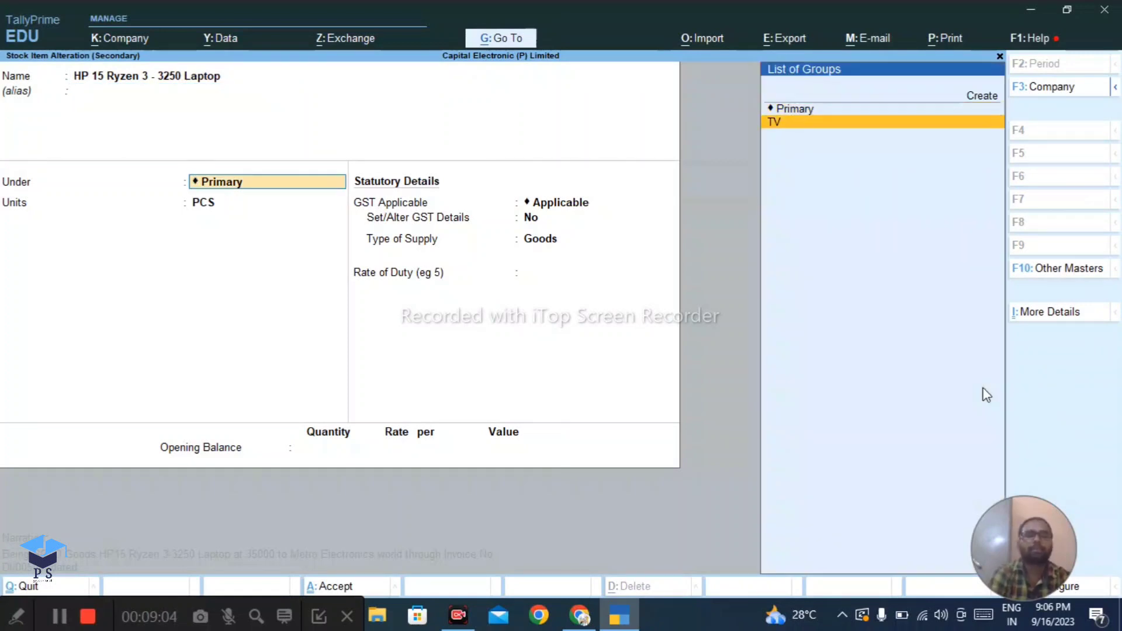
key(Return)
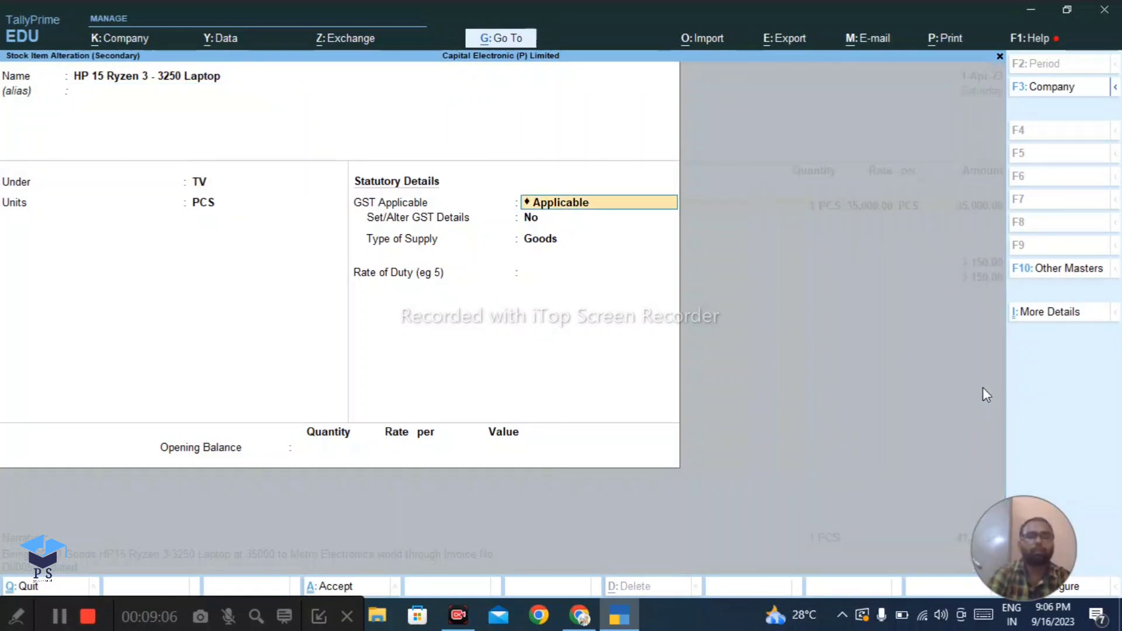
key(BackSpace)
key(BackSpace)
key(ctrl+Return)
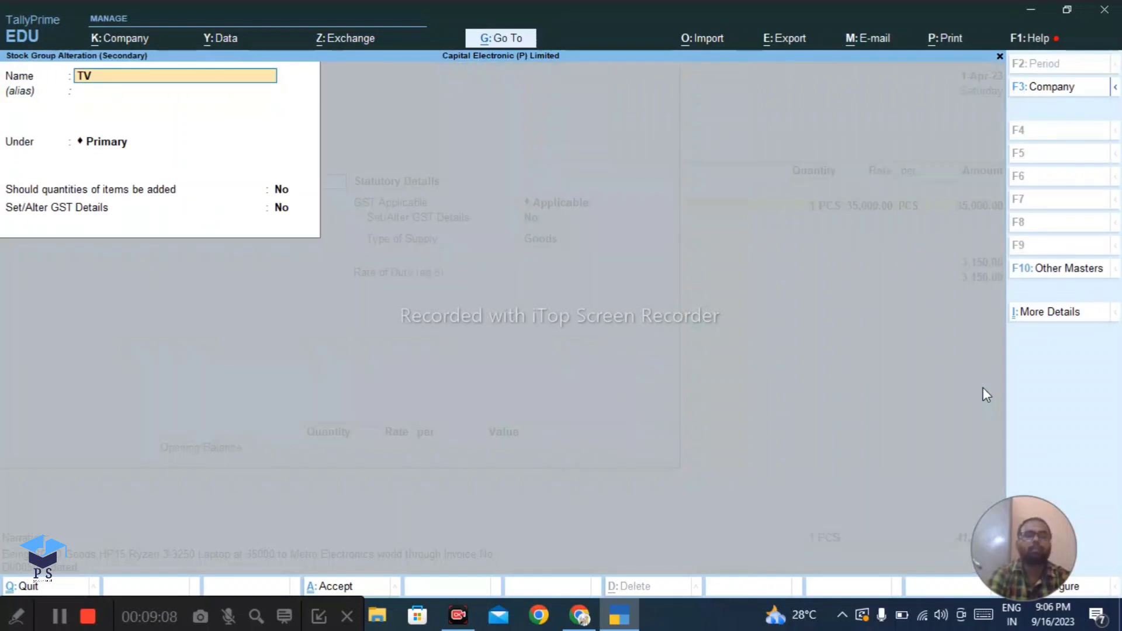
Step: Set the TV stock group's Set/Alter GST Details to Yes and view its GST details and available classifications
key(Return)
key(Return)
key(Return)
key(Return)
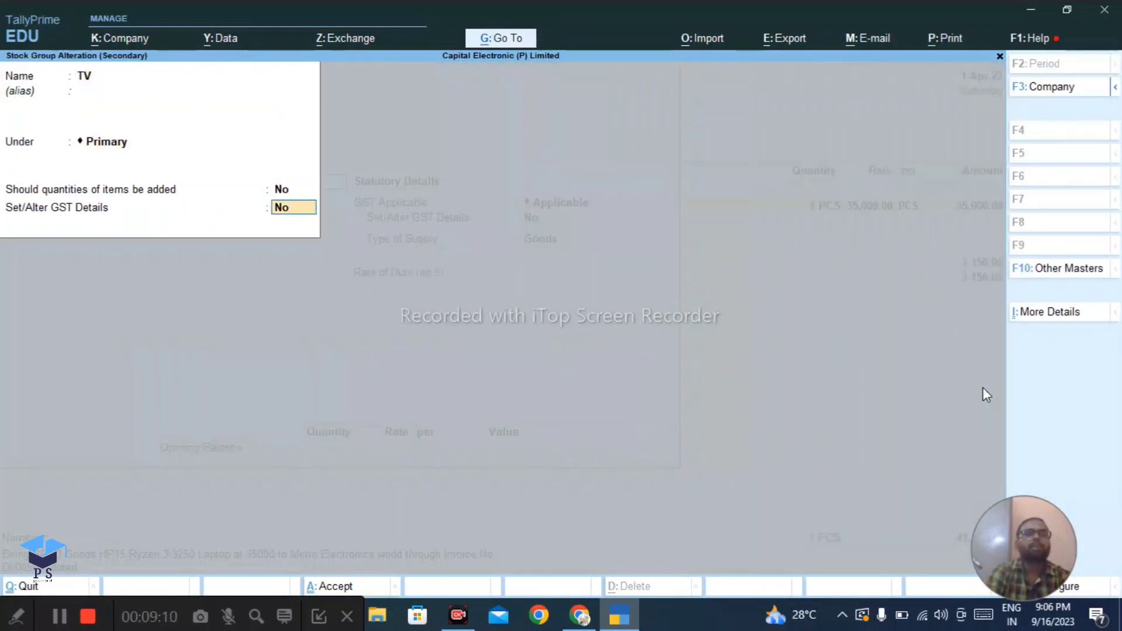
text(yes)
key(Return)
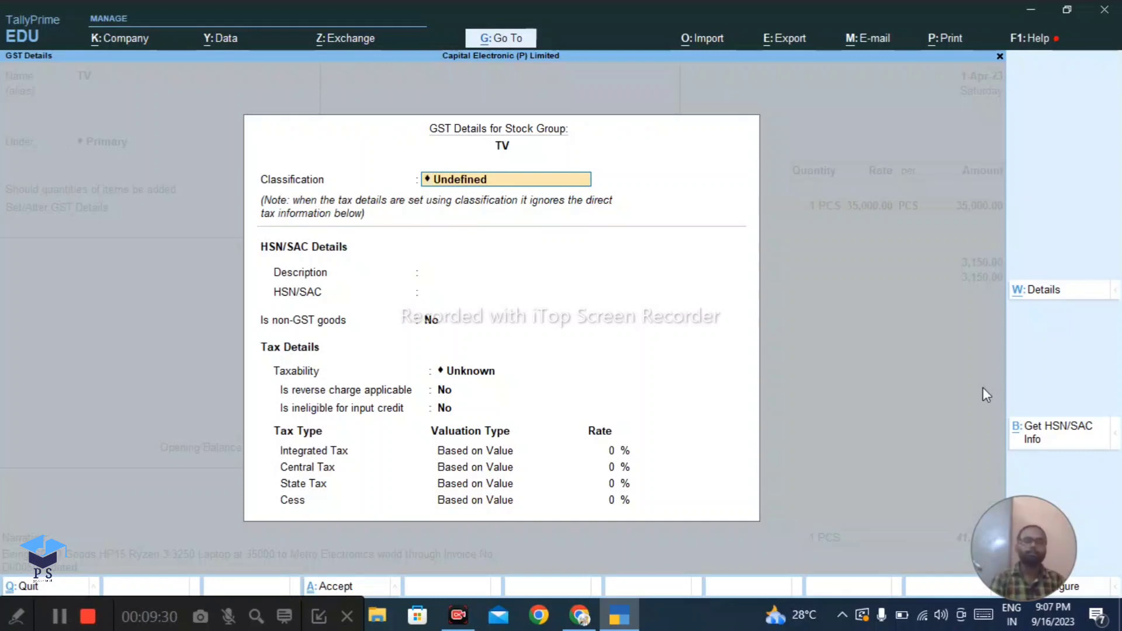
key(BackSpace)
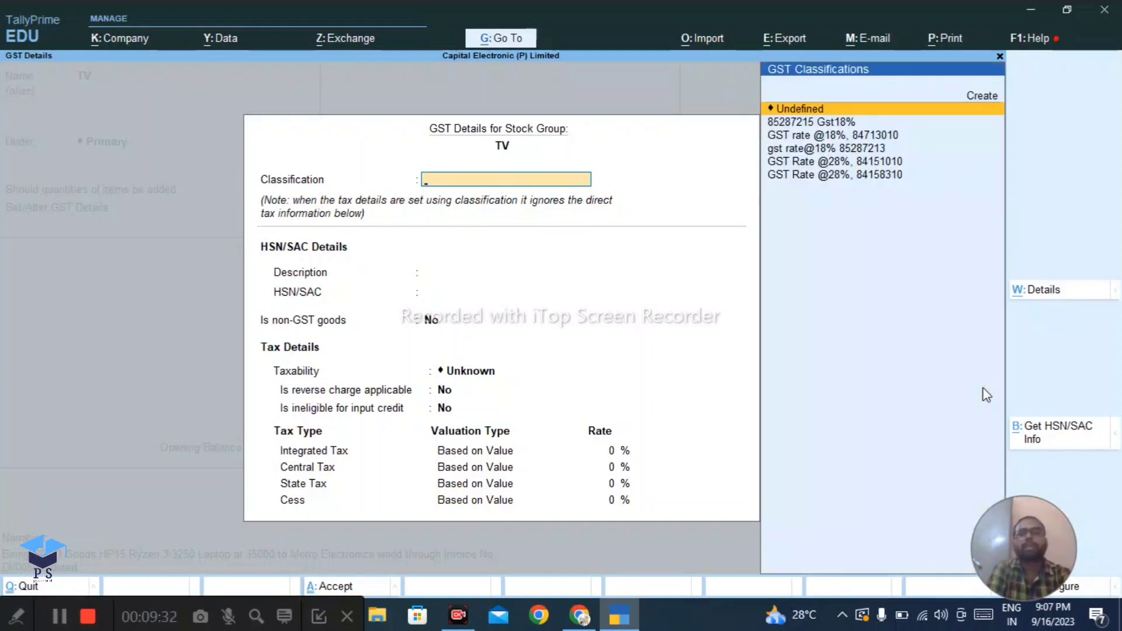
Step: Quit the TV stock group and the laptop stock item without saving, returning to the sales voucher
key(Escape)
key(y)
key(Escape)
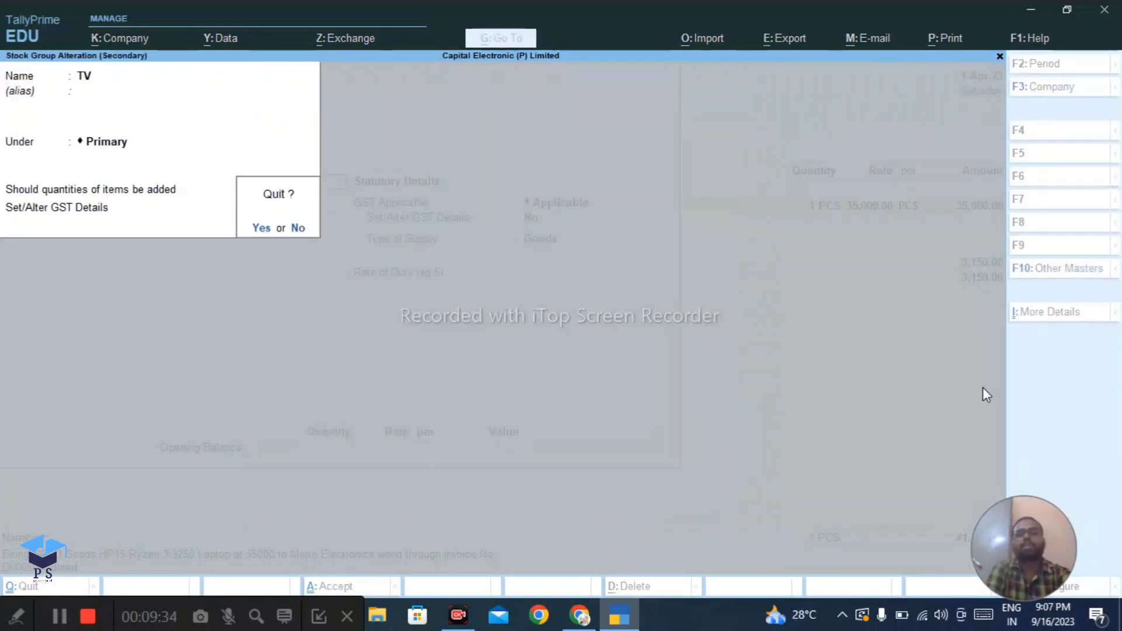
key(y)
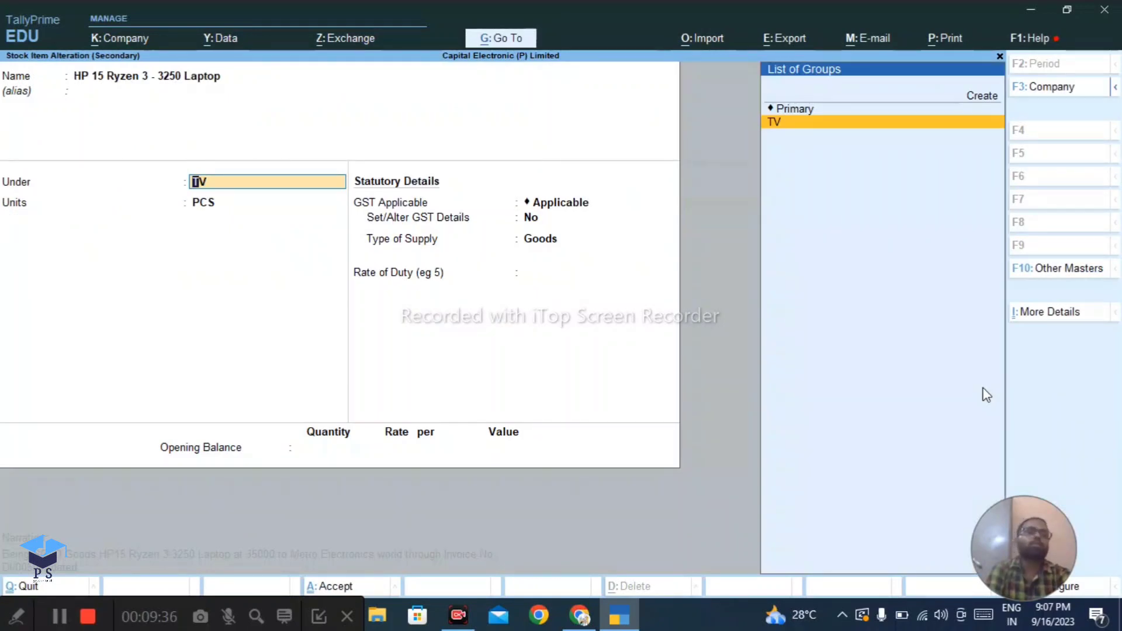
key(Escape)
key(Escape)
key(y)
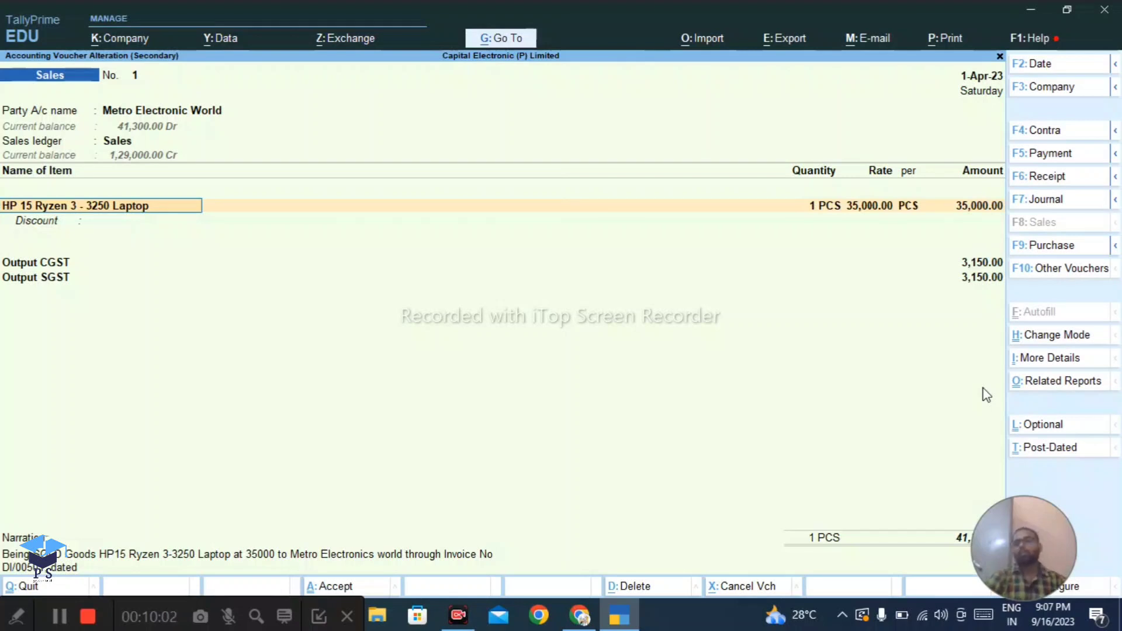
Step: Examine the sales voucher's GST - Tax Analysis for the laptop's taxable value and tax, and close the report
click(1044, 383)
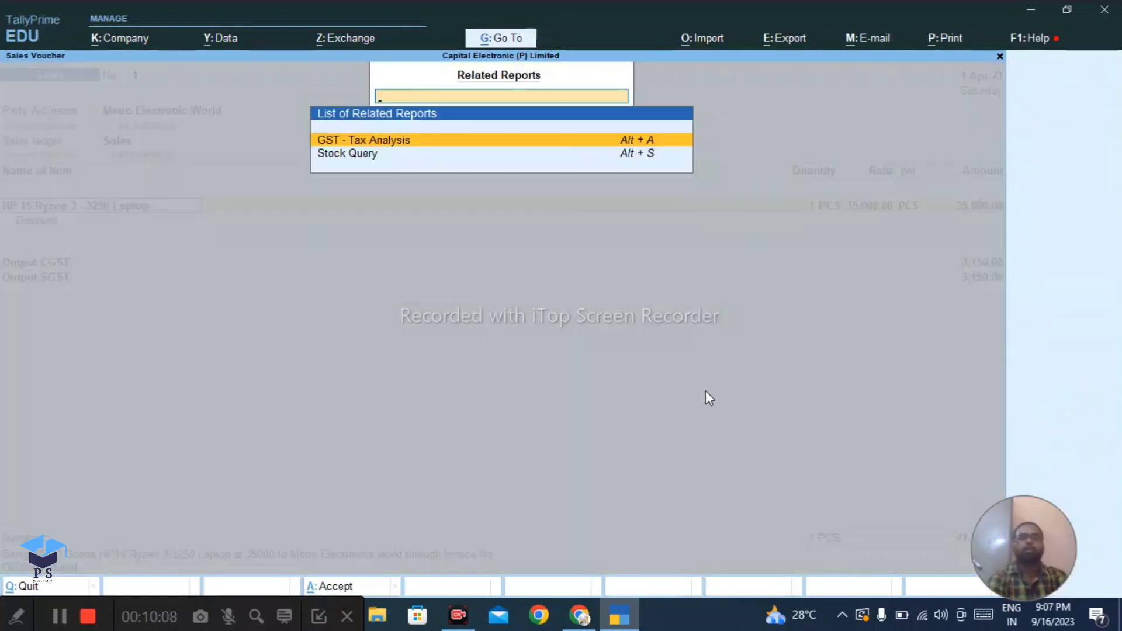
key(Return)
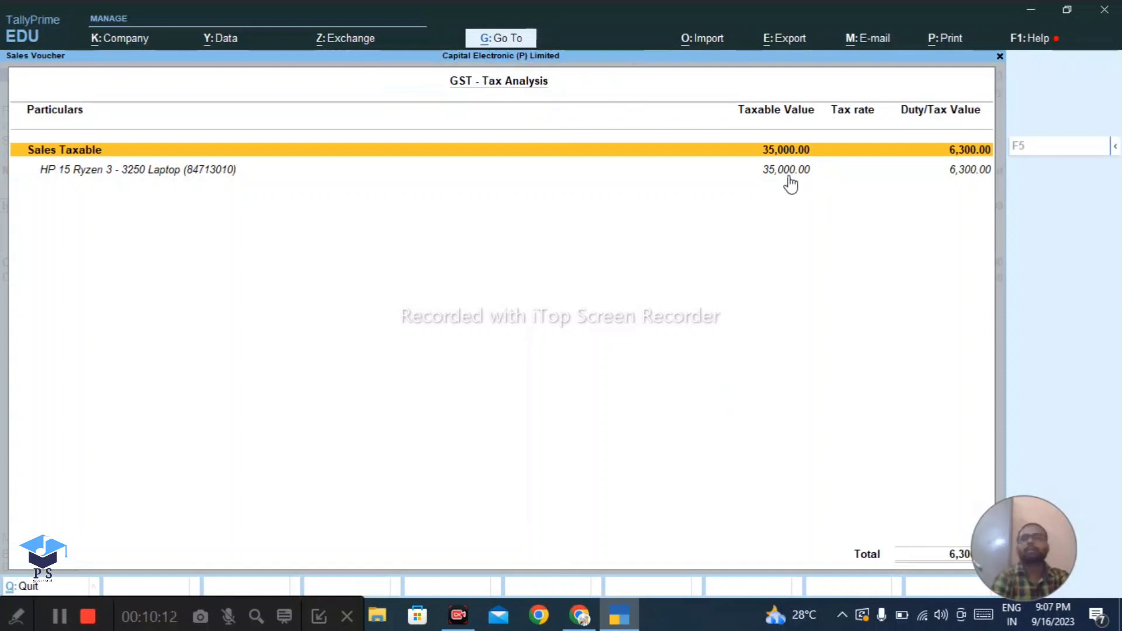
key(Down)
key(Up)
key(Down)
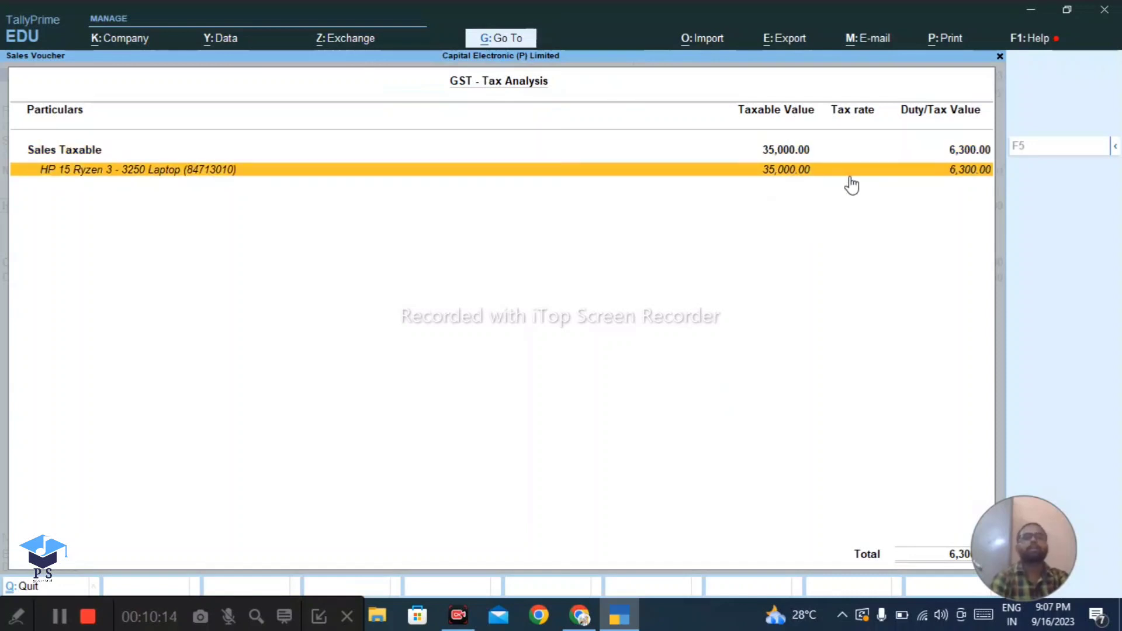
key(Up)
key(Down)
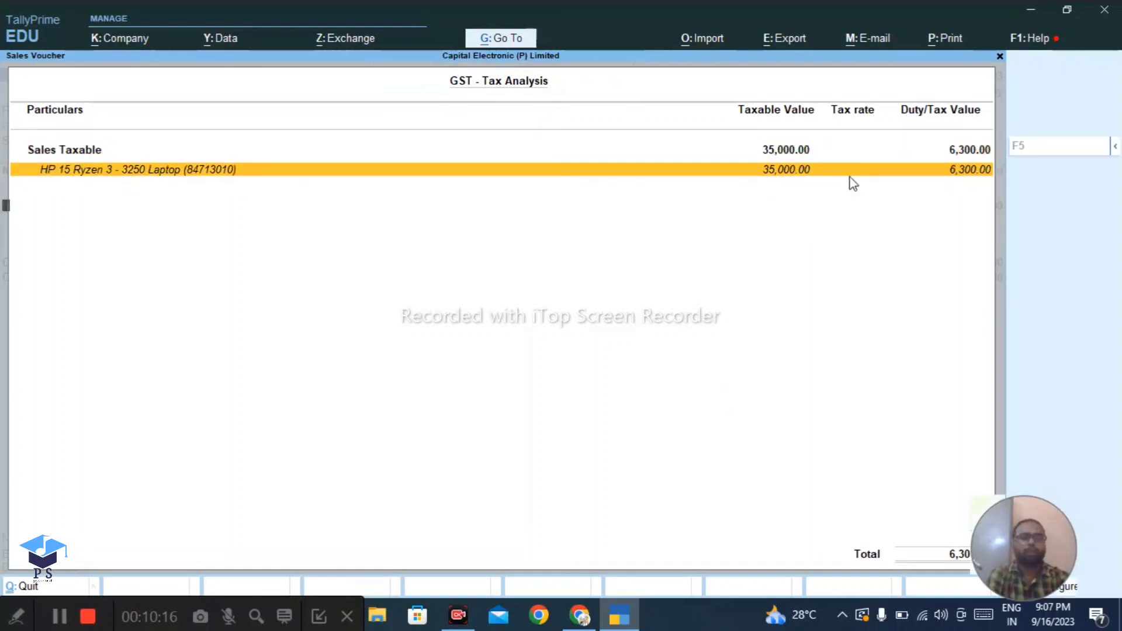
key(Escape)
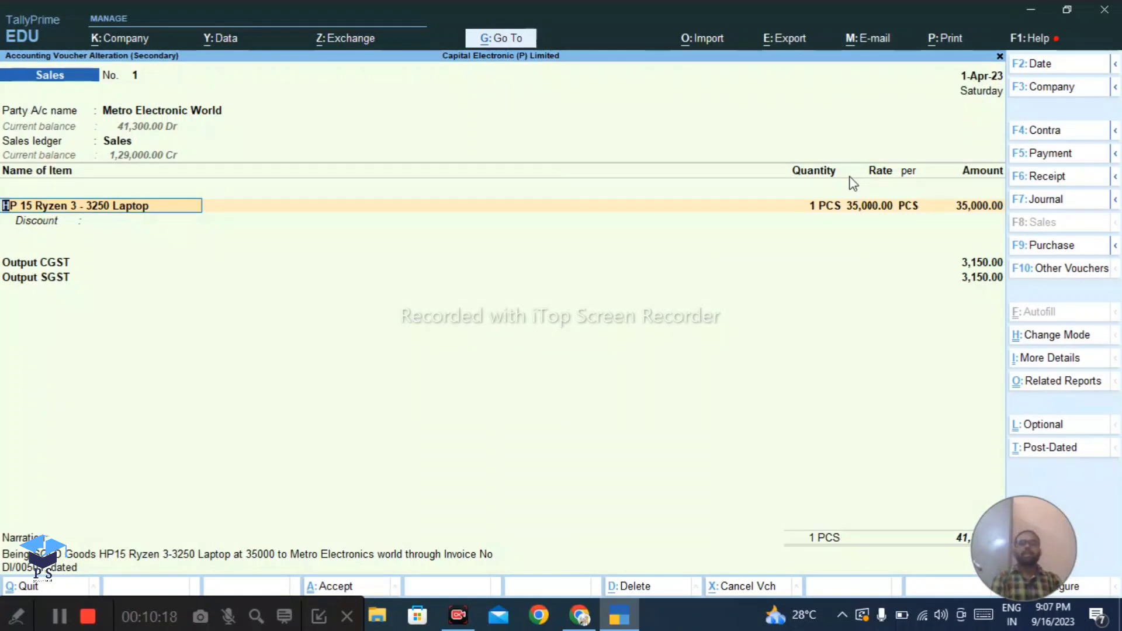